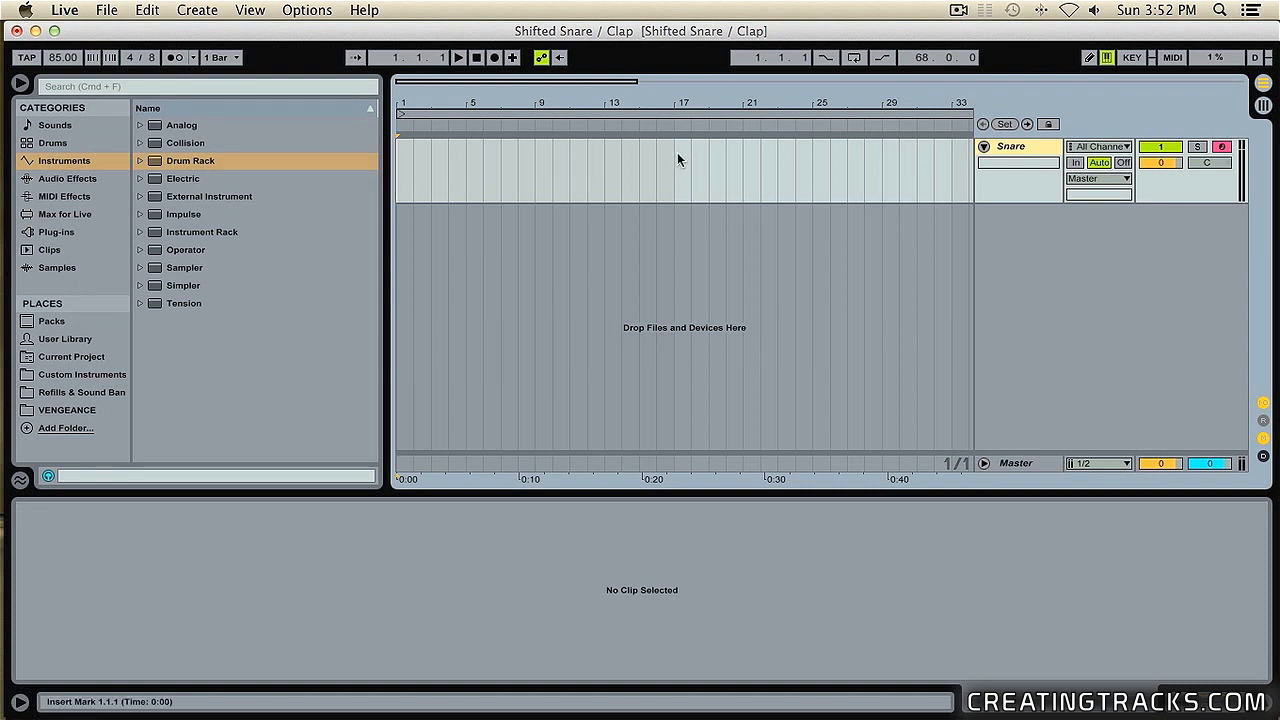
Step: Reduce the Snare track's height and unfold its Drum Rack to show the pads and chain list
{"action": "left_click", "coordinate": [1041, 147]}
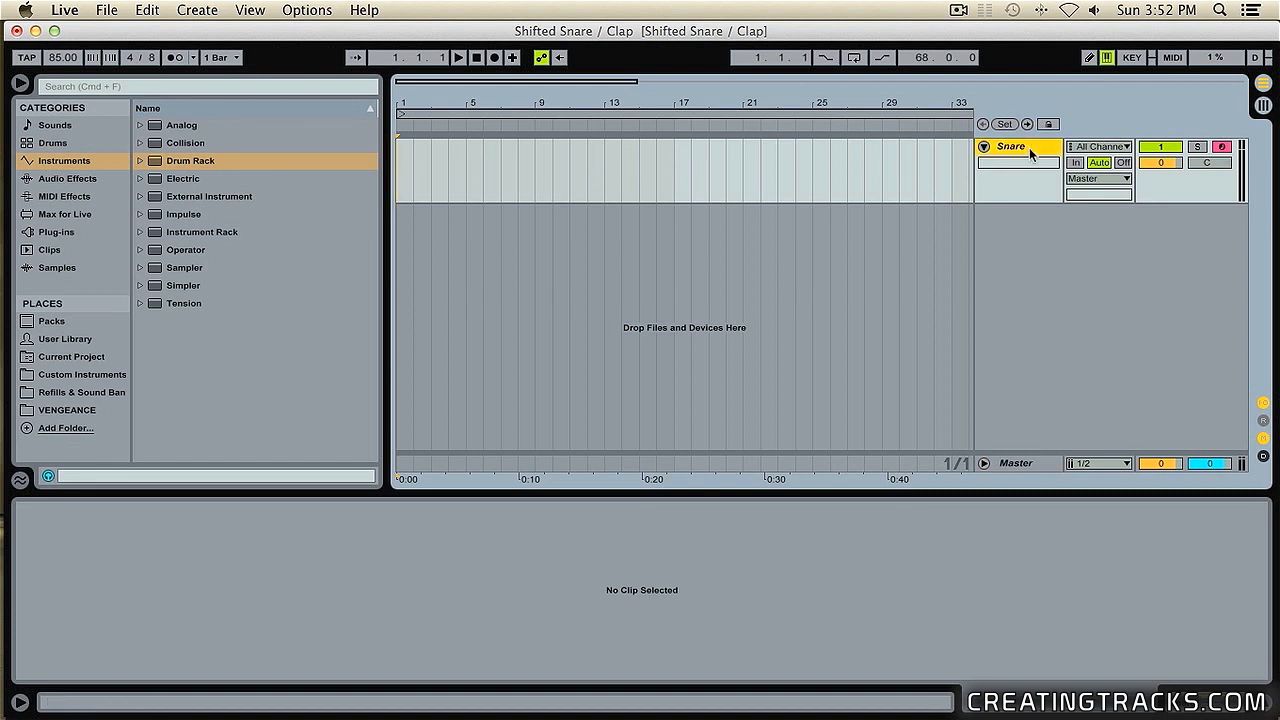
{"action": "left_click_drag", "start_coordinate": [1030, 203], "coordinate": [1031, 173]}
{"action": "left_click", "coordinate": [778, 156]}
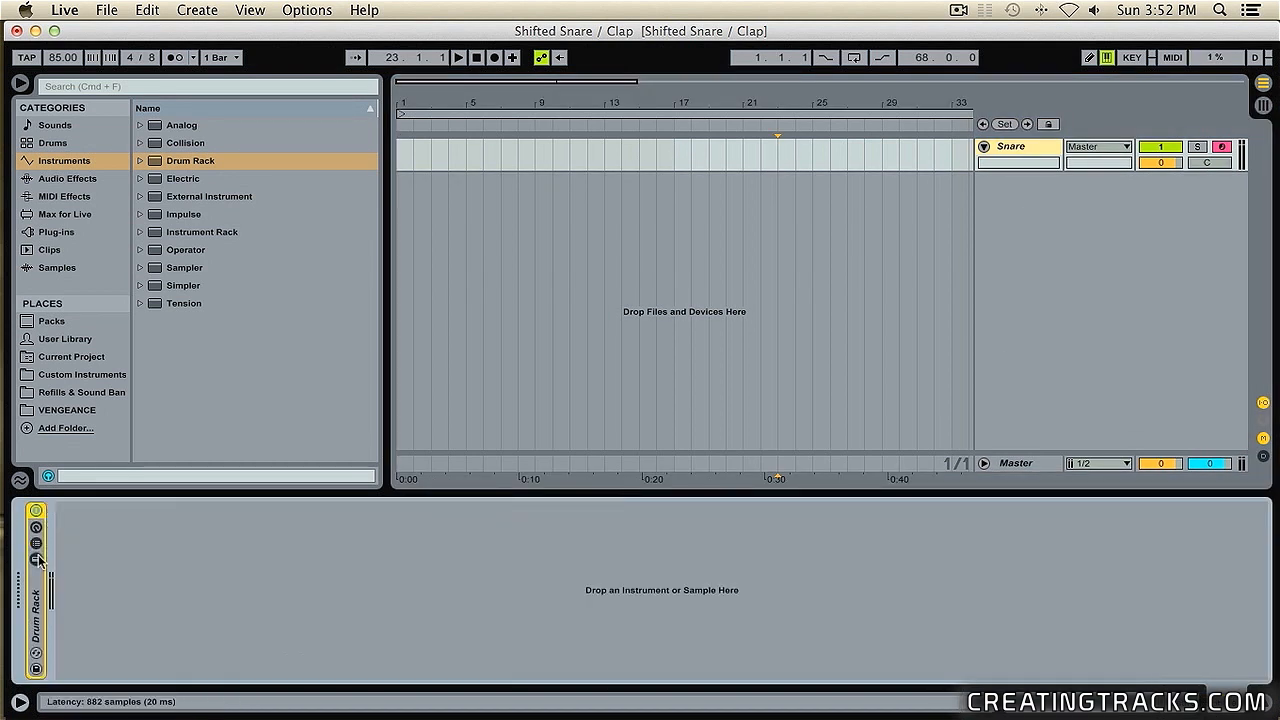
{"action": "double_click", "coordinate": [40, 607]}
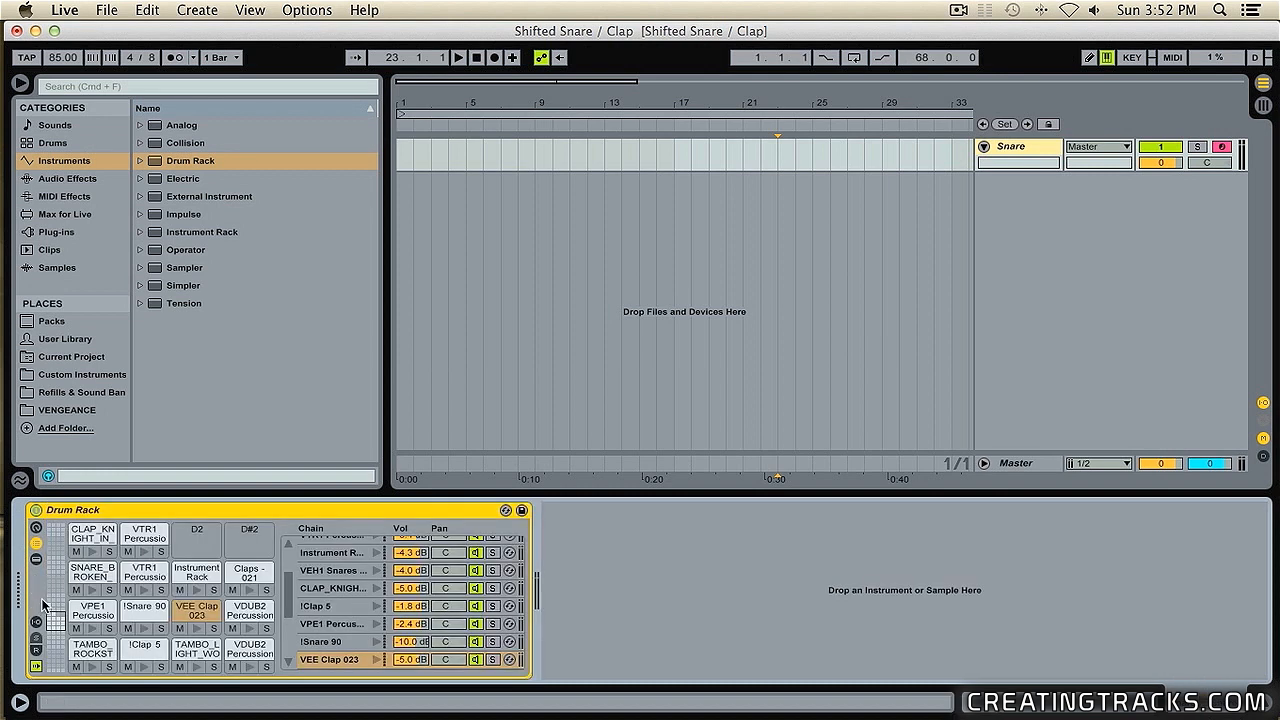
Step: Audition the snare, clap, tambourine and percussion sounds loaded on the Drum Rack pads one by one
{"action": "left_click", "coordinate": [150, 536]}
{"action": "left_click", "coordinate": [95, 575]}
{"action": "left_click", "coordinate": [145, 575]}
{"action": "left_click", "coordinate": [105, 648]}
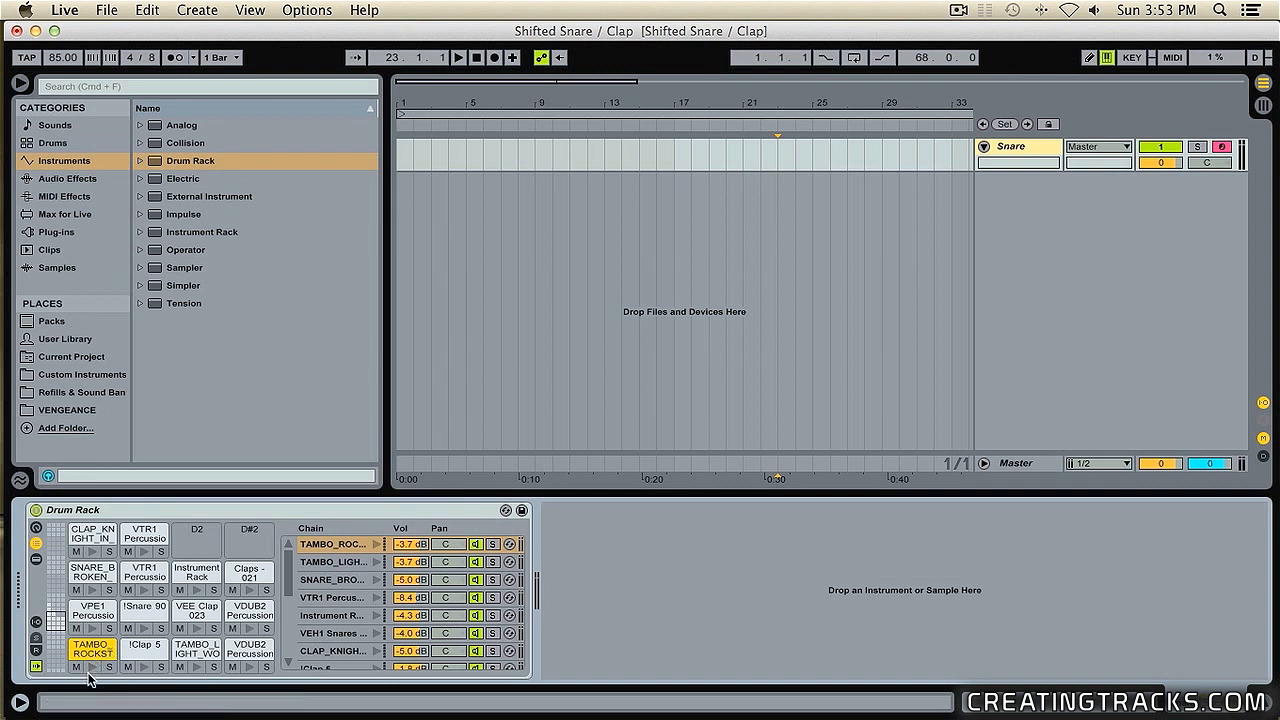
{"action": "left_click", "coordinate": [143, 668]}
{"action": "left_click", "coordinate": [198, 668]}
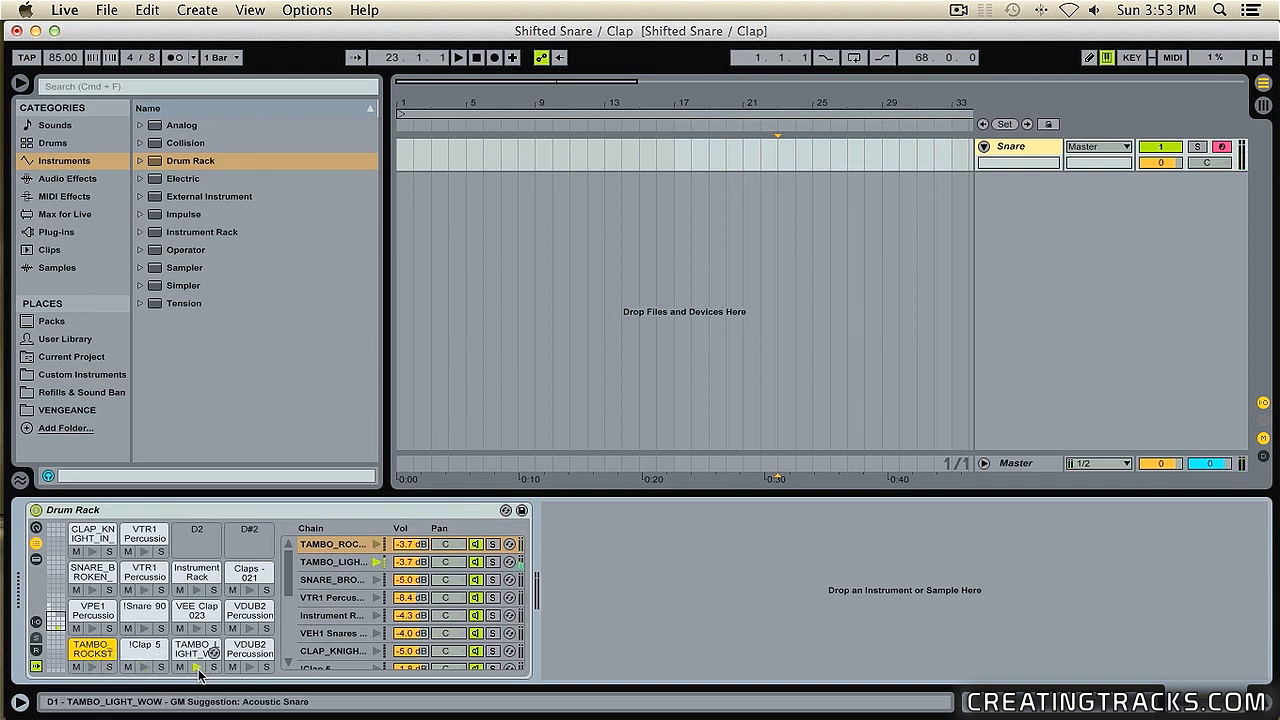
{"action": "left_click", "coordinate": [249, 668]}
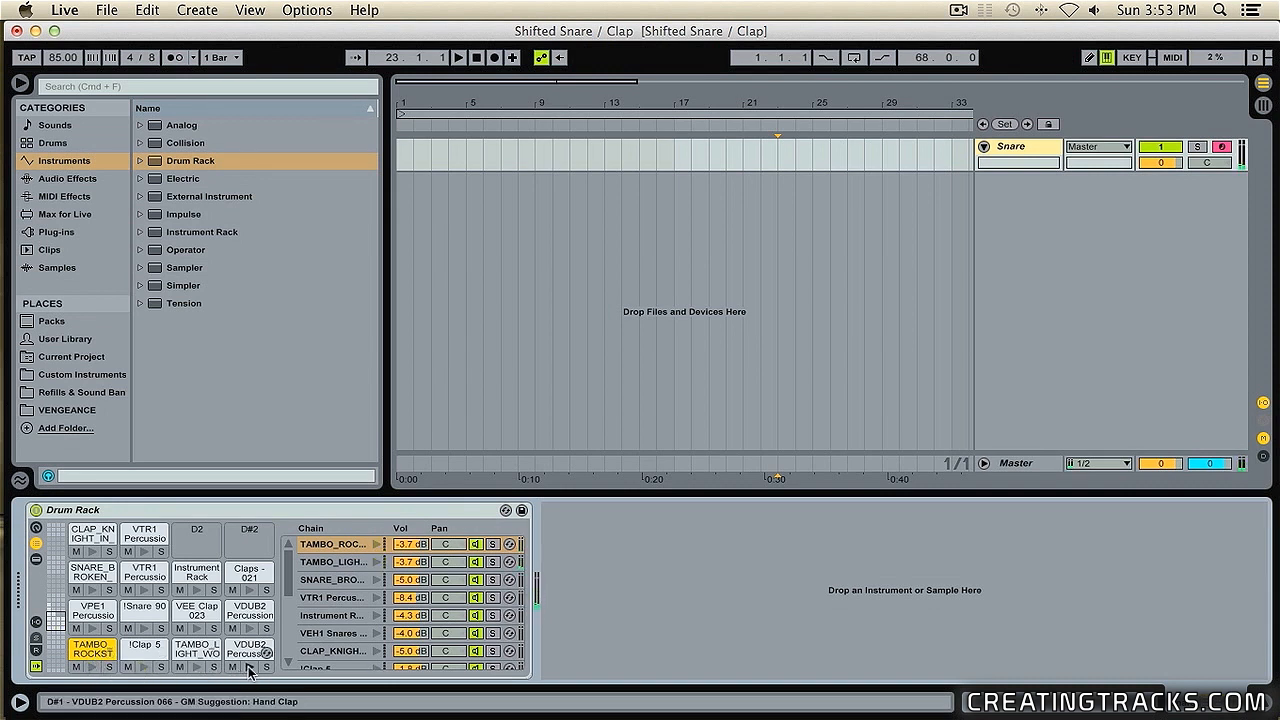
{"action": "left_click", "coordinate": [145, 628]}
{"action": "left_click", "coordinate": [197, 628]}
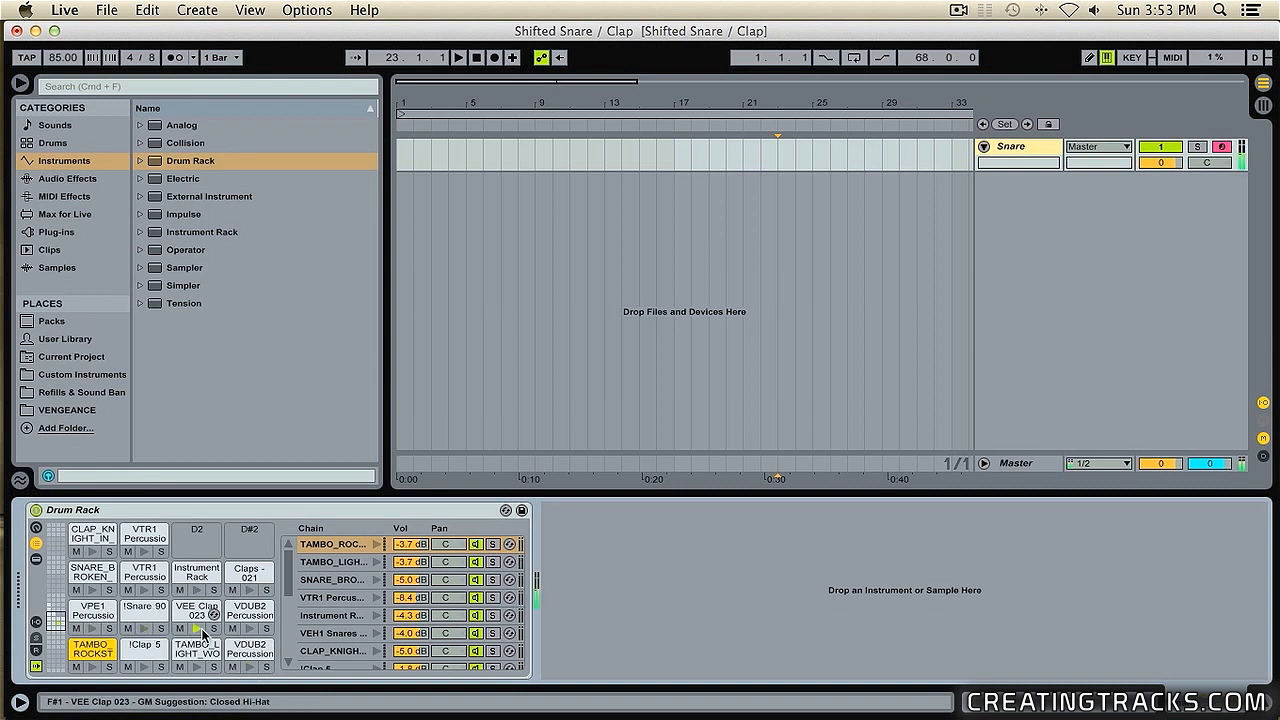
{"action": "left_click", "coordinate": [249, 628]}
{"action": "left_click", "coordinate": [92, 590]}
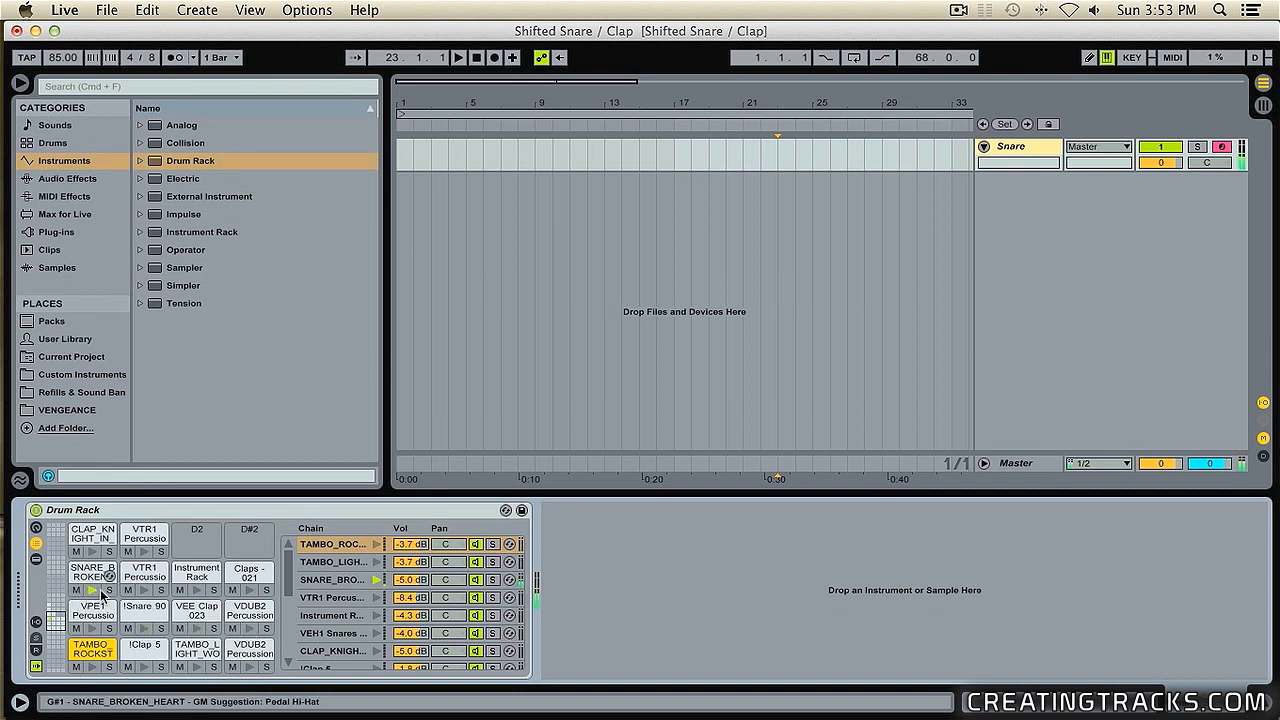
{"action": "left_click", "coordinate": [147, 591]}
{"action": "left_click", "coordinate": [198, 591]}
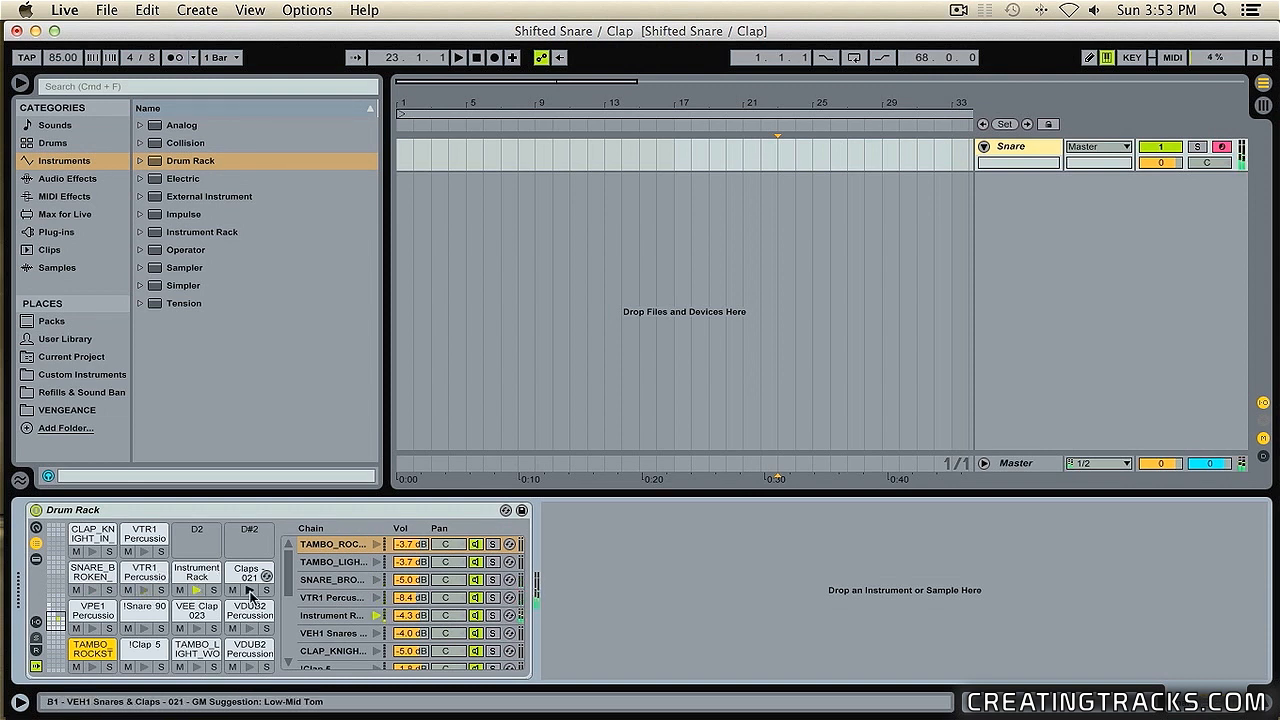
{"action": "left_click", "coordinate": [251, 592]}
{"action": "left_click", "coordinate": [92, 551]}
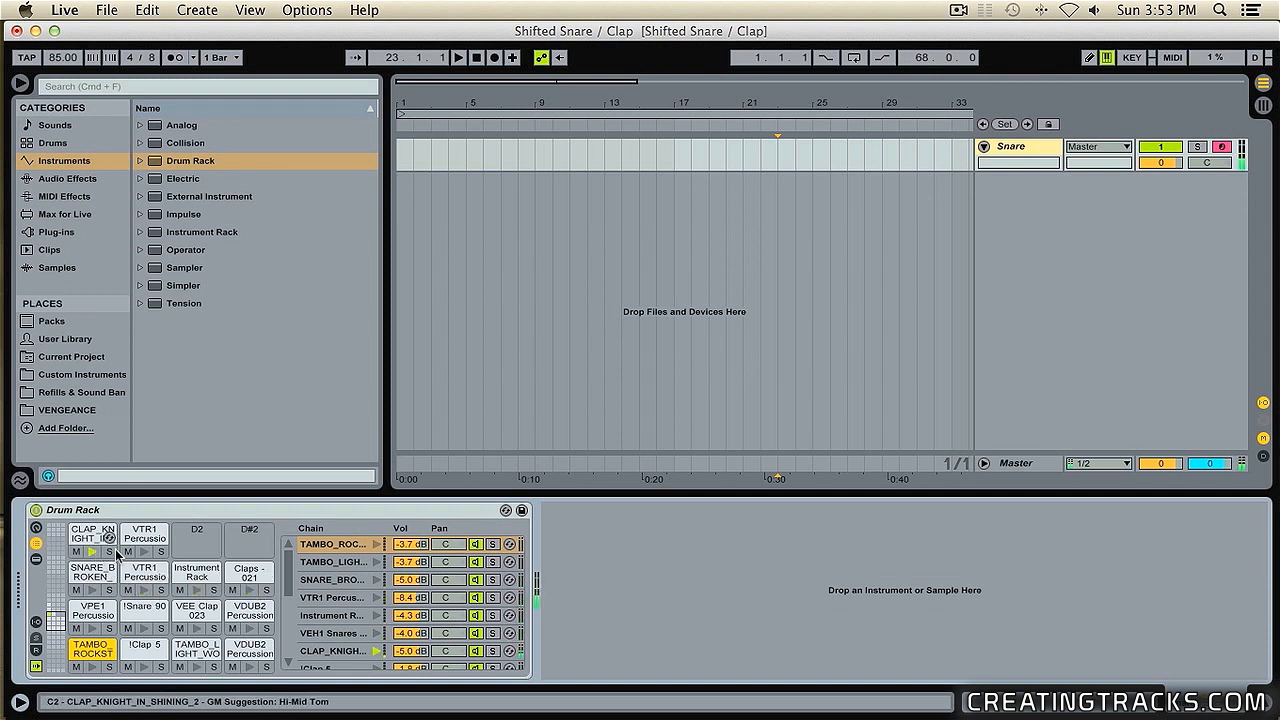
{"action": "left_click", "coordinate": [147, 552]}
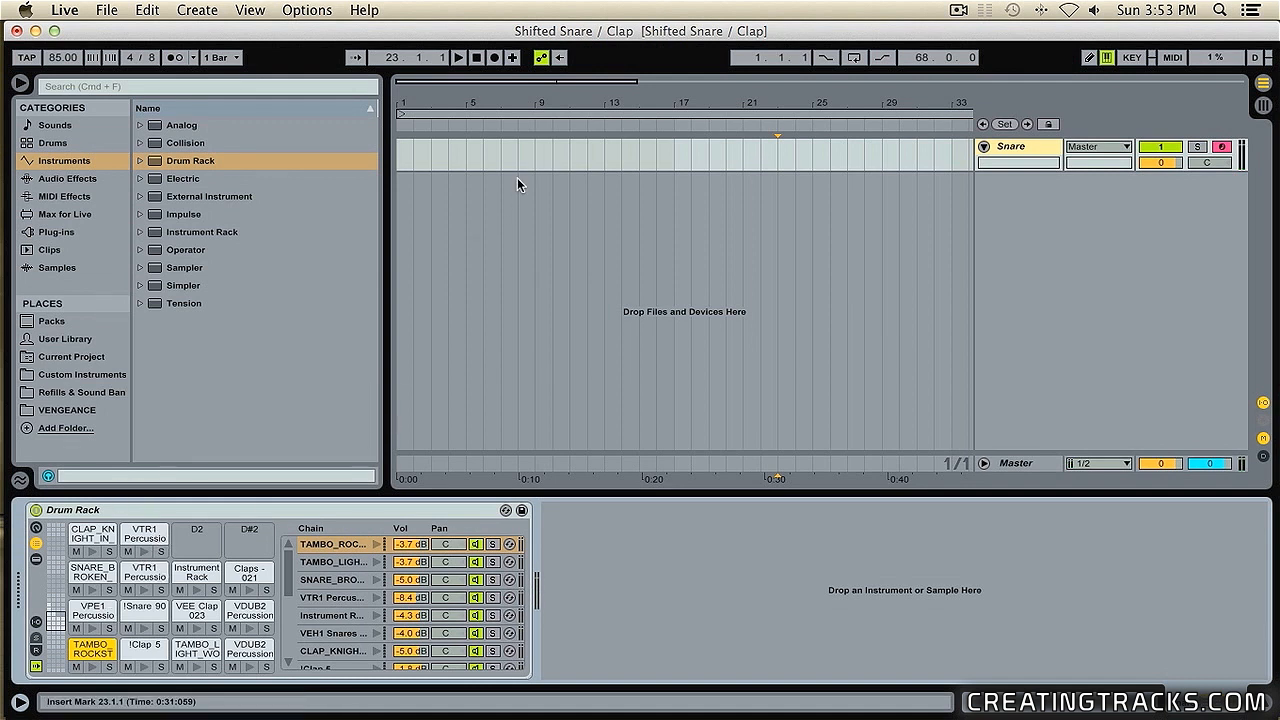
Step: Insert an empty 16-bar MIDI clip on the Snare track from bar 1 to bar 17 and colour it pink
{"action": "left_click_drag", "start_coordinate": [673, 145], "coordinate": [338, 160]}
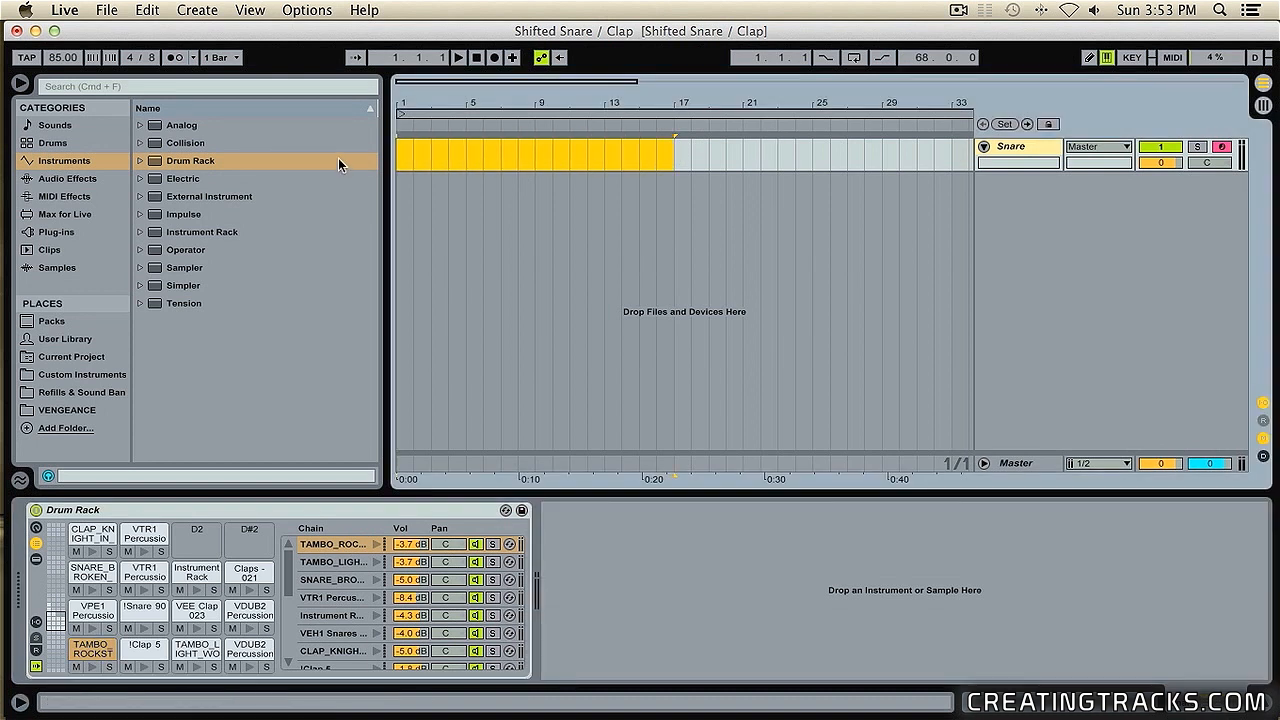
{"action": "key", "text": "super+shift+m"}
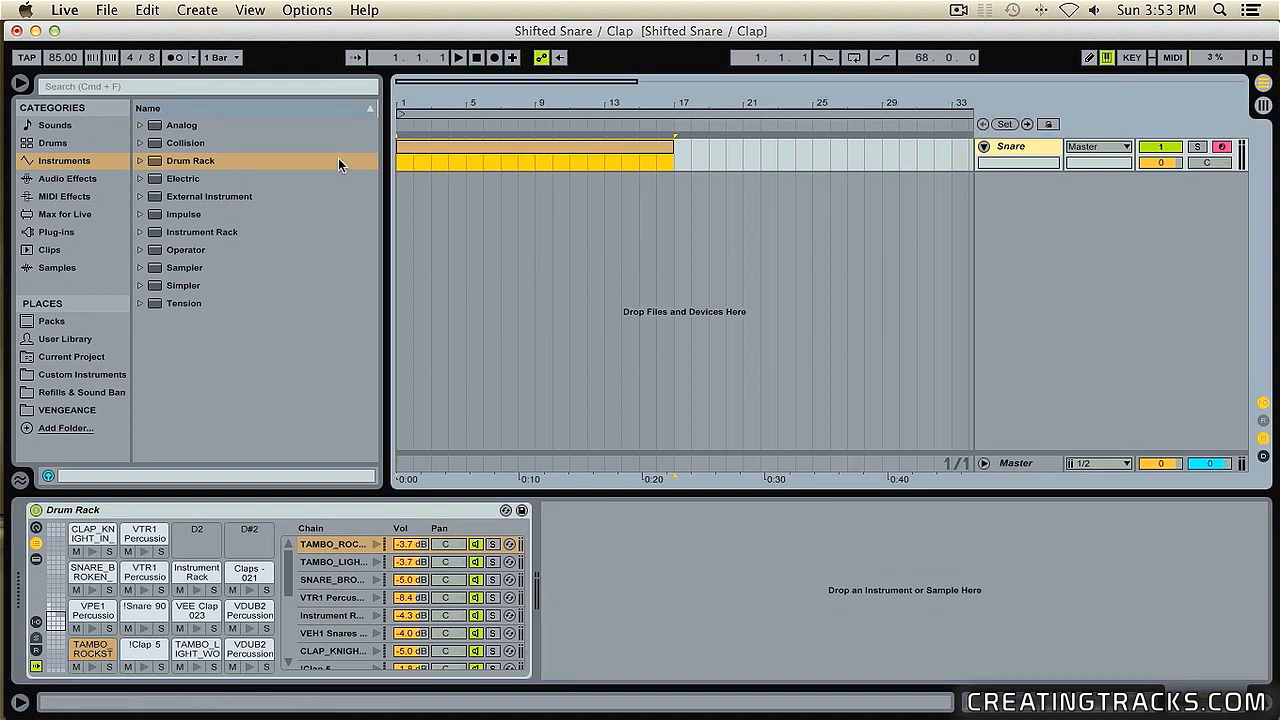
{"action": "right_click", "coordinate": [486, 150]}
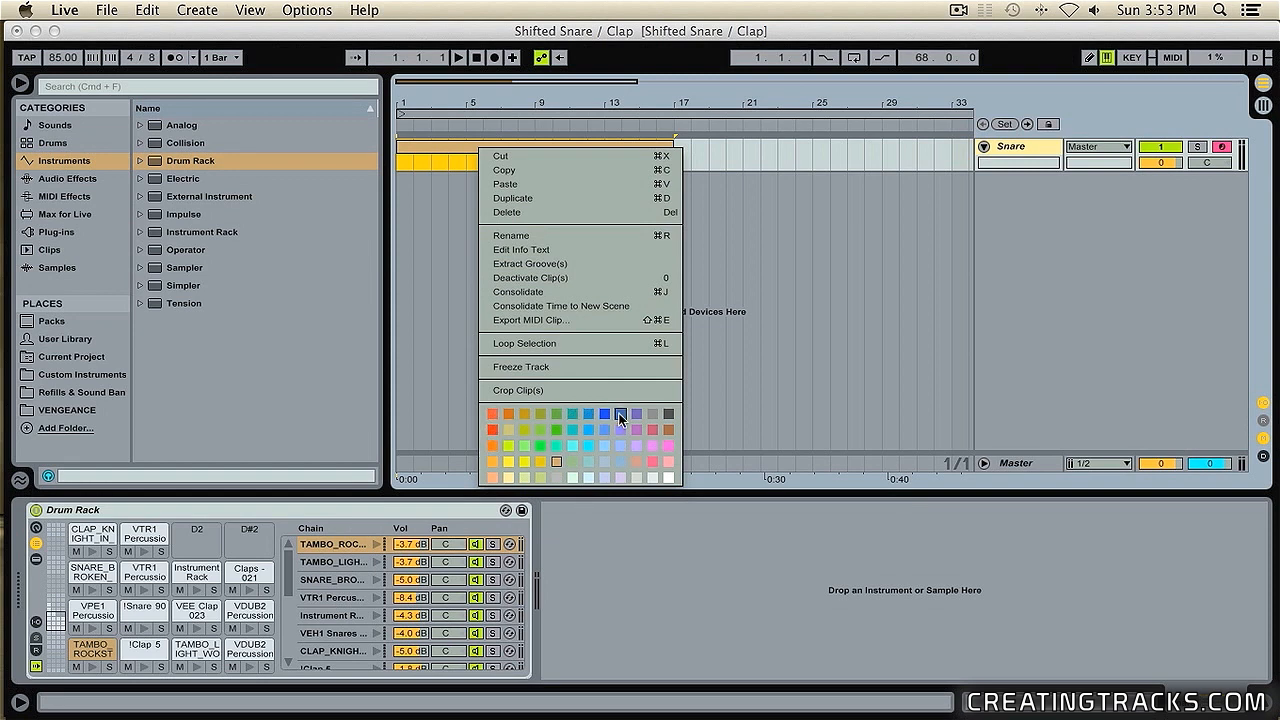
{"action": "left_click", "coordinate": [668, 446]}
{"action": "left_click", "coordinate": [551, 168]}
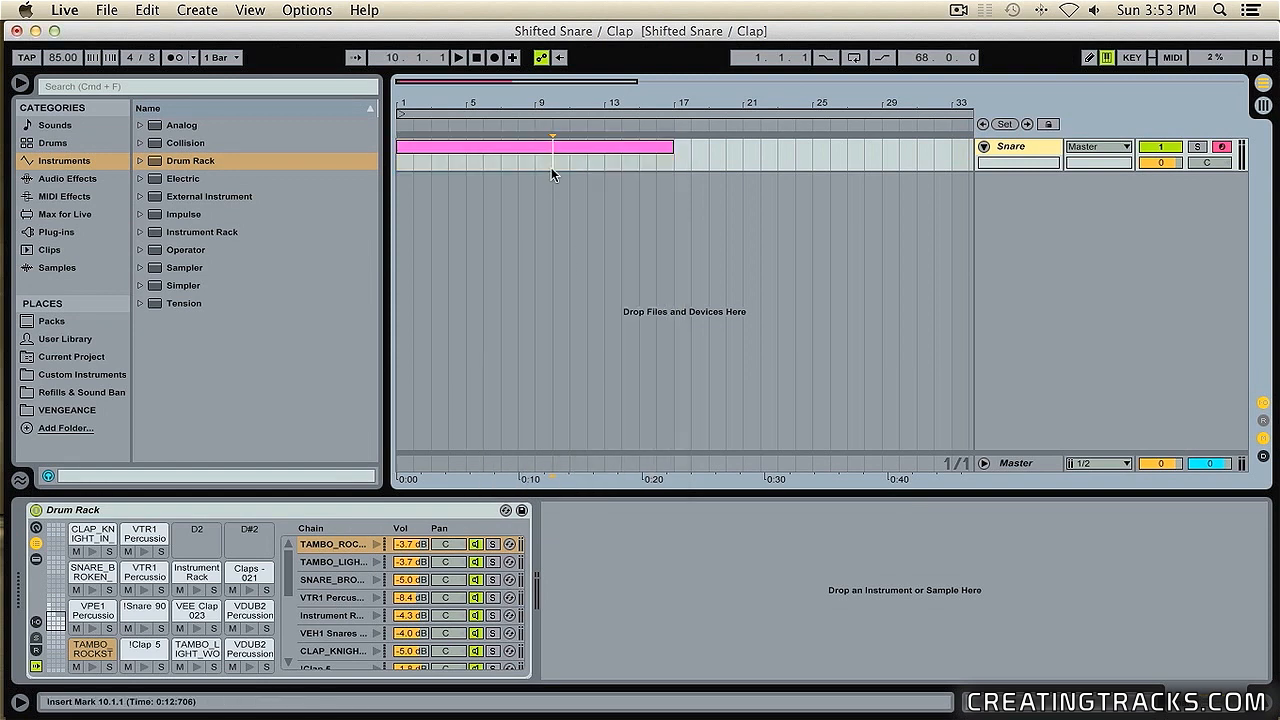
Step: Open the pink clip in the note editor and enlarge the editor to show all the drum lanes
{"action": "double_click", "coordinate": [565, 150]}
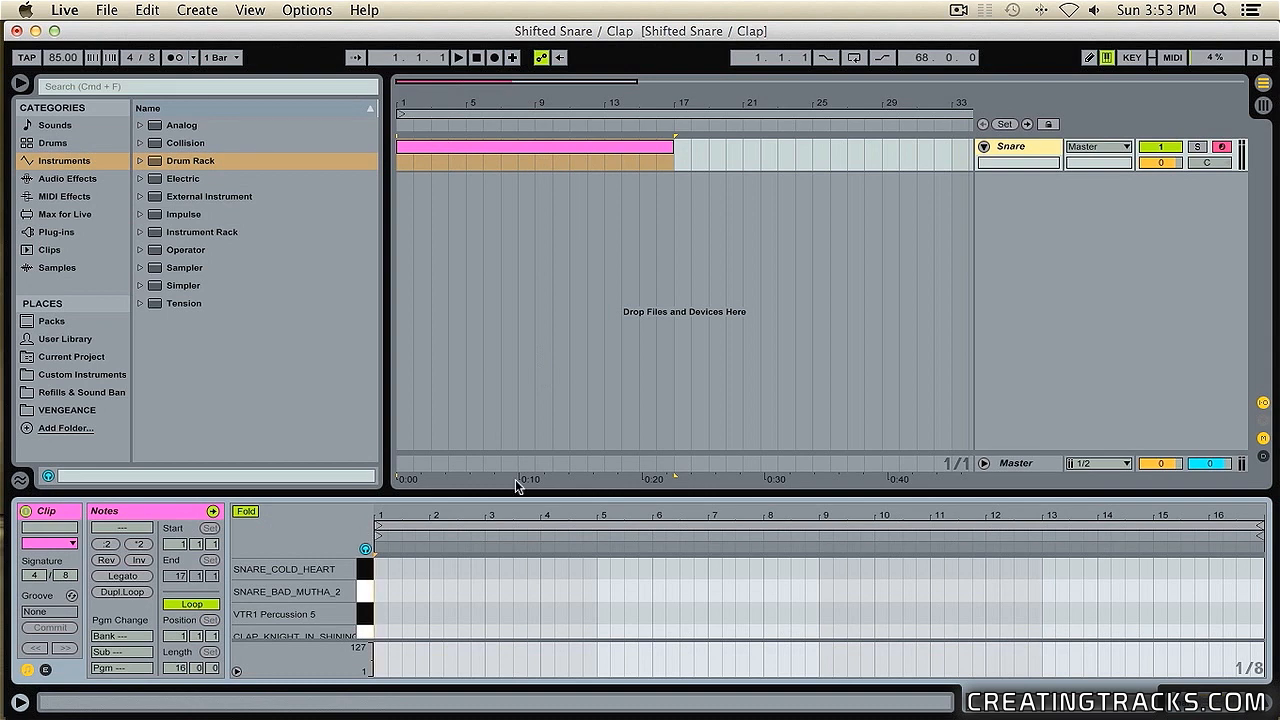
{"action": "left_click_drag", "start_coordinate": [503, 499], "coordinate": [503, 381]}
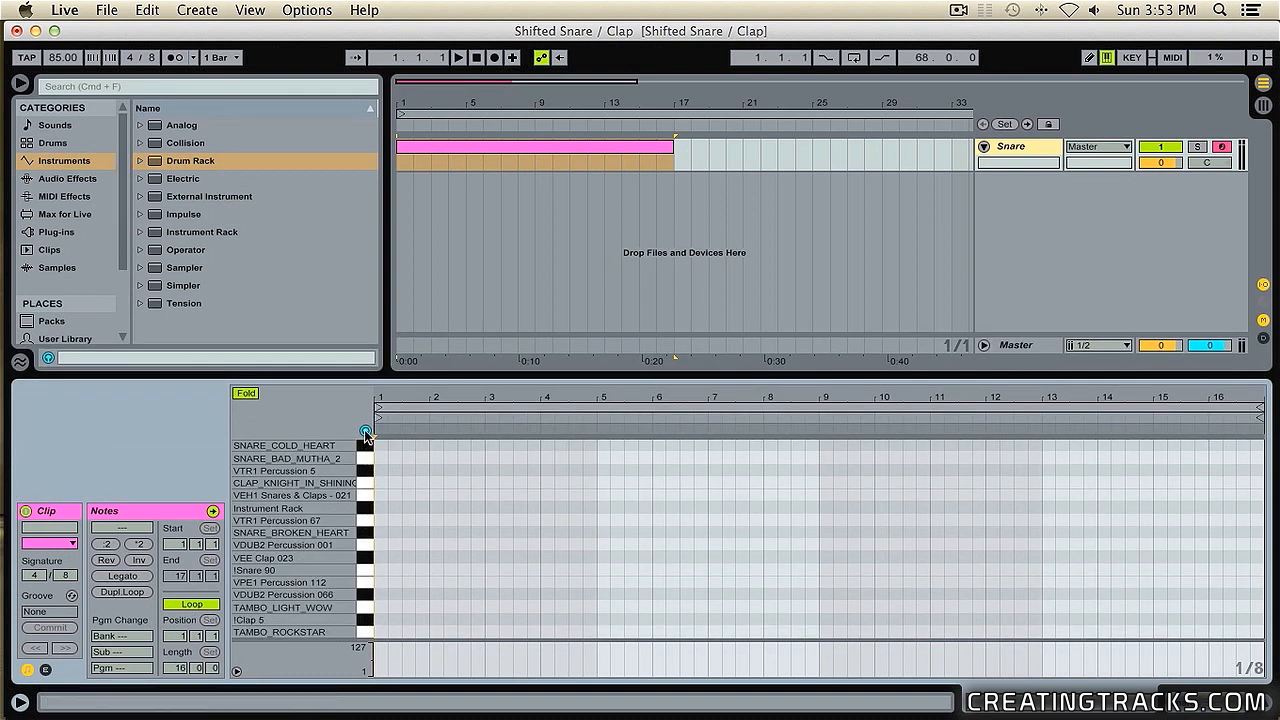
{"action": "left_click_drag", "start_coordinate": [400, 400], "coordinate": [497, 569]}
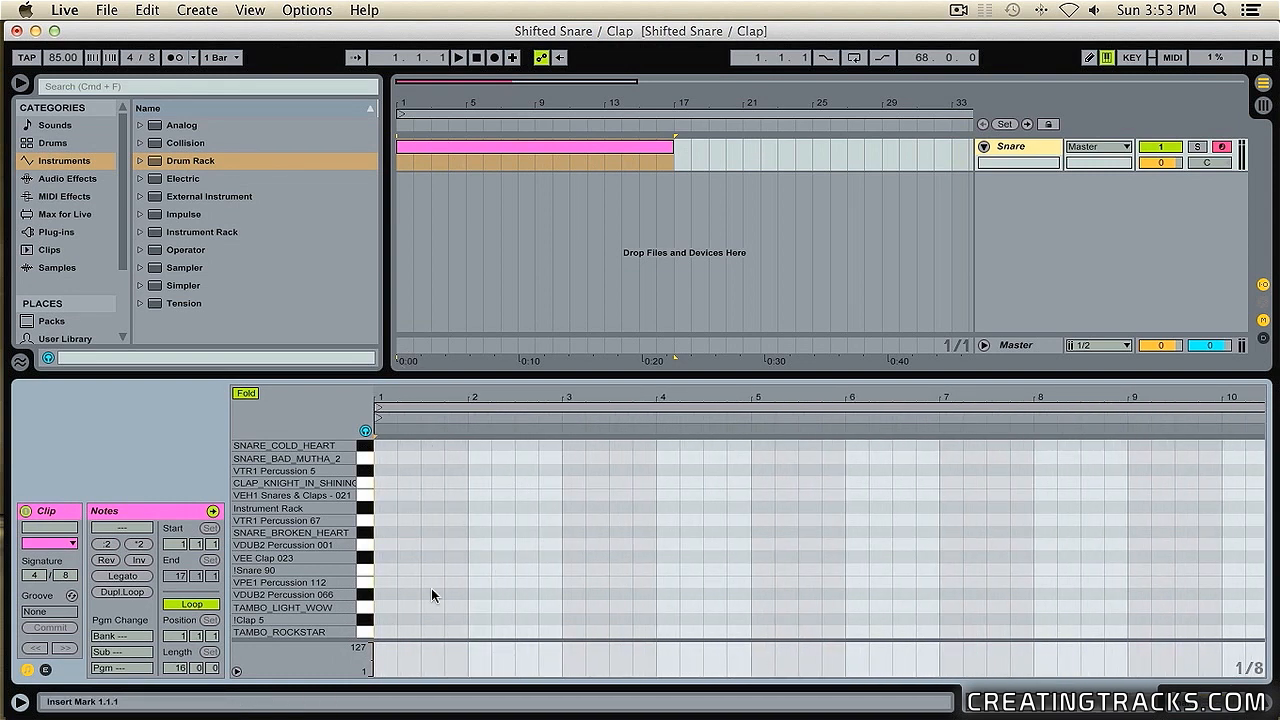
Step: Stack 1/8 notes at 1.3 on !Clap 5, VDUB2 Percussion 066, VPE1 Percussion 112, VEE Clap 023, SNARE_BROKEN_HEART, Instrument Rack and VTR1 Percussion 5
{"action": "double_click", "coordinate": [432, 634]}
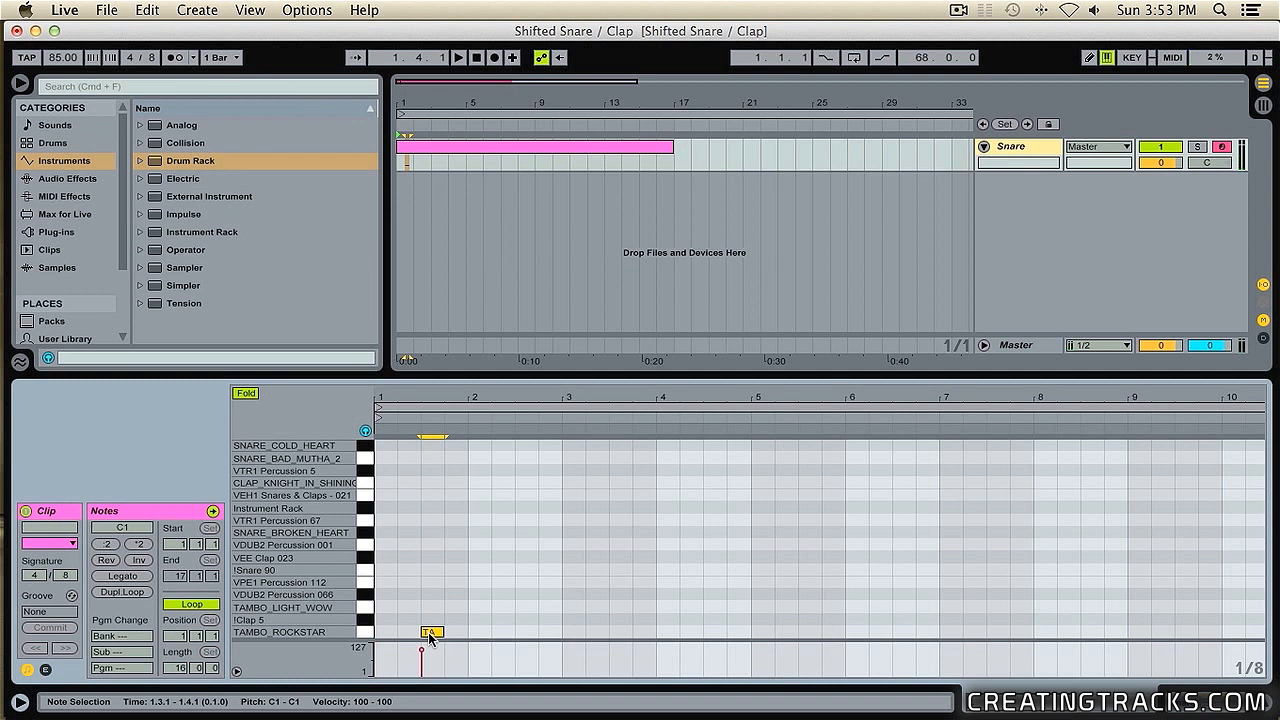
{"action": "left_click_drag", "start_coordinate": [429, 633], "coordinate": [433, 473]}
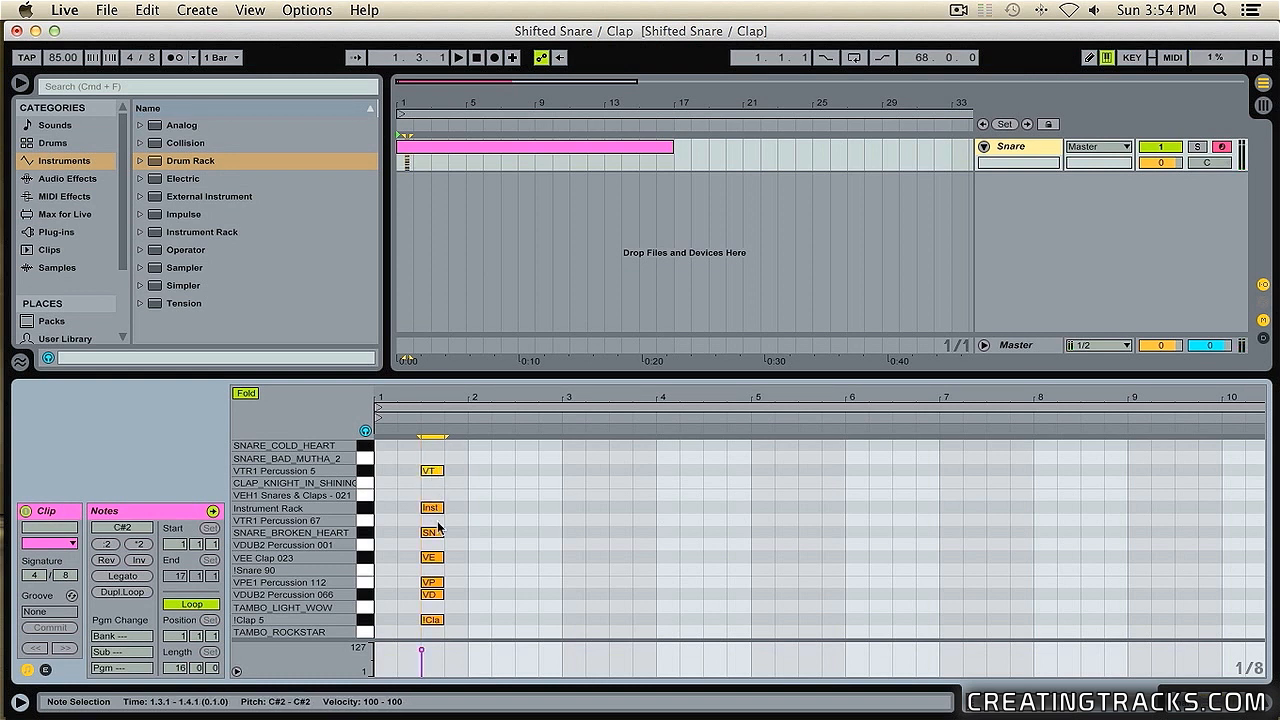
{"action": "key", "text": "super+a"}
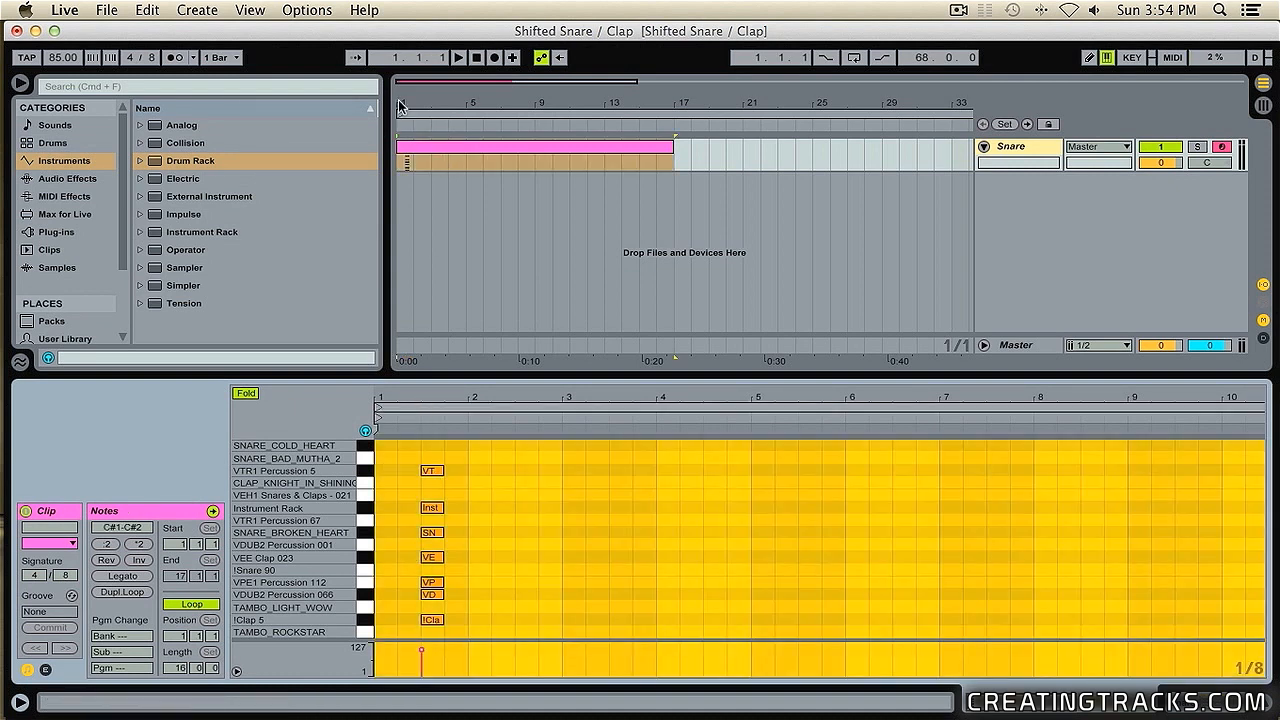
Step: Play the stacked snare and clap notes in the arrangement from beat 1.2 to hear them together
{"action": "left_click_drag", "start_coordinate": [405, 104], "coordinate": [410, 131]}
{"action": "left_click", "coordinate": [459, 163]}
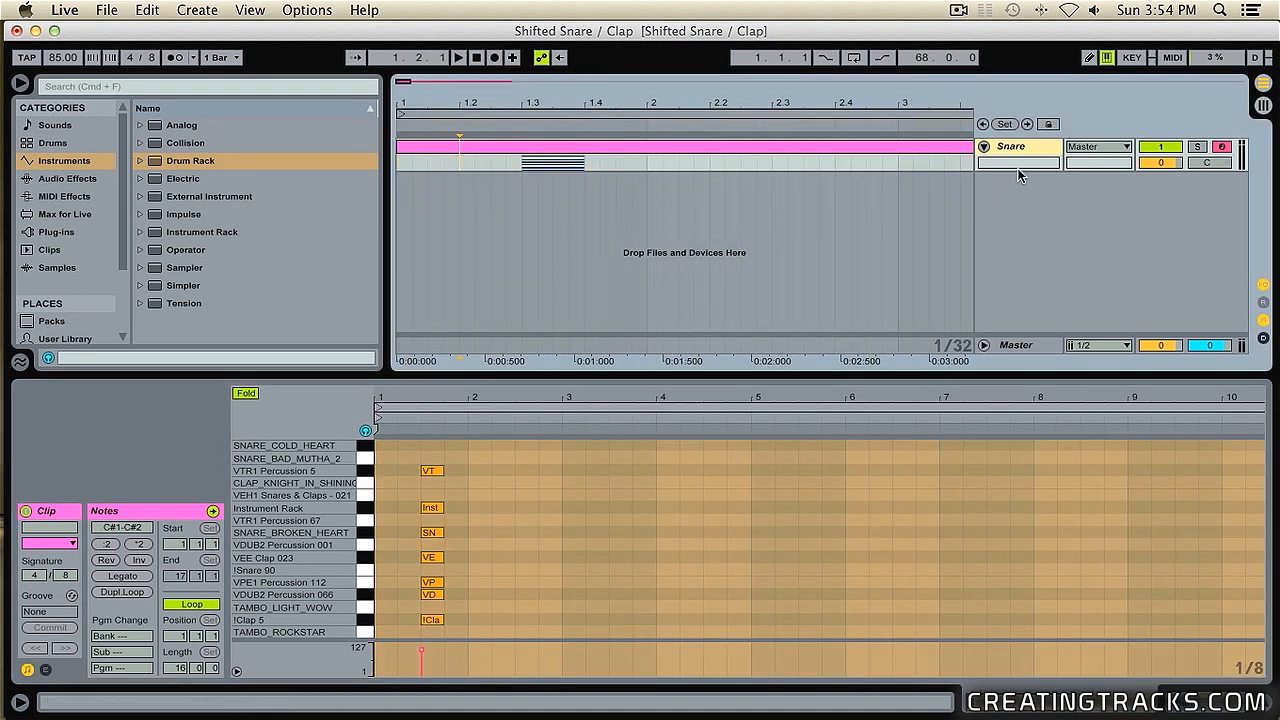
{"action": "left_click_drag", "start_coordinate": [1020, 171], "coordinate": [1020, 298]}
{"action": "left_click", "coordinate": [444, 205]}
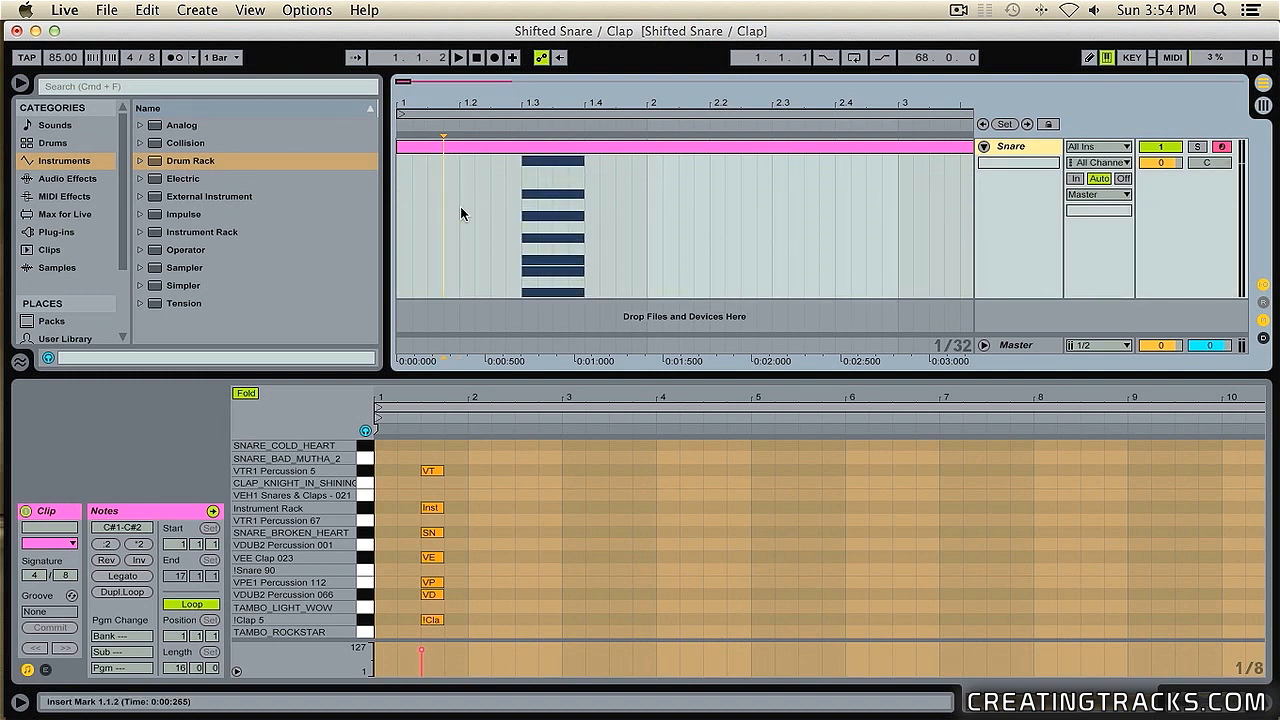
{"action": "left_click", "coordinate": [460, 206]}
{"action": "key", "text": "space"}
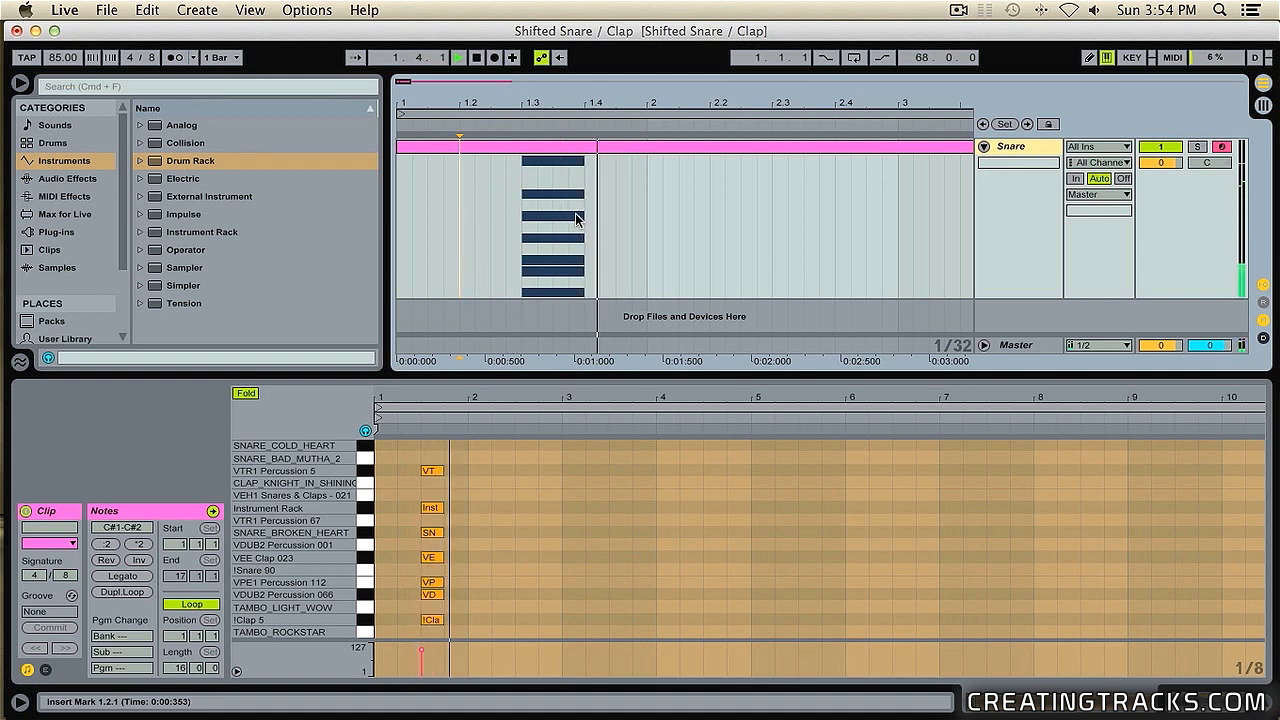
{"action": "key", "text": "space"}
{"action": "left_click_drag", "start_coordinate": [1026, 296], "coordinate": [1015, 200]}
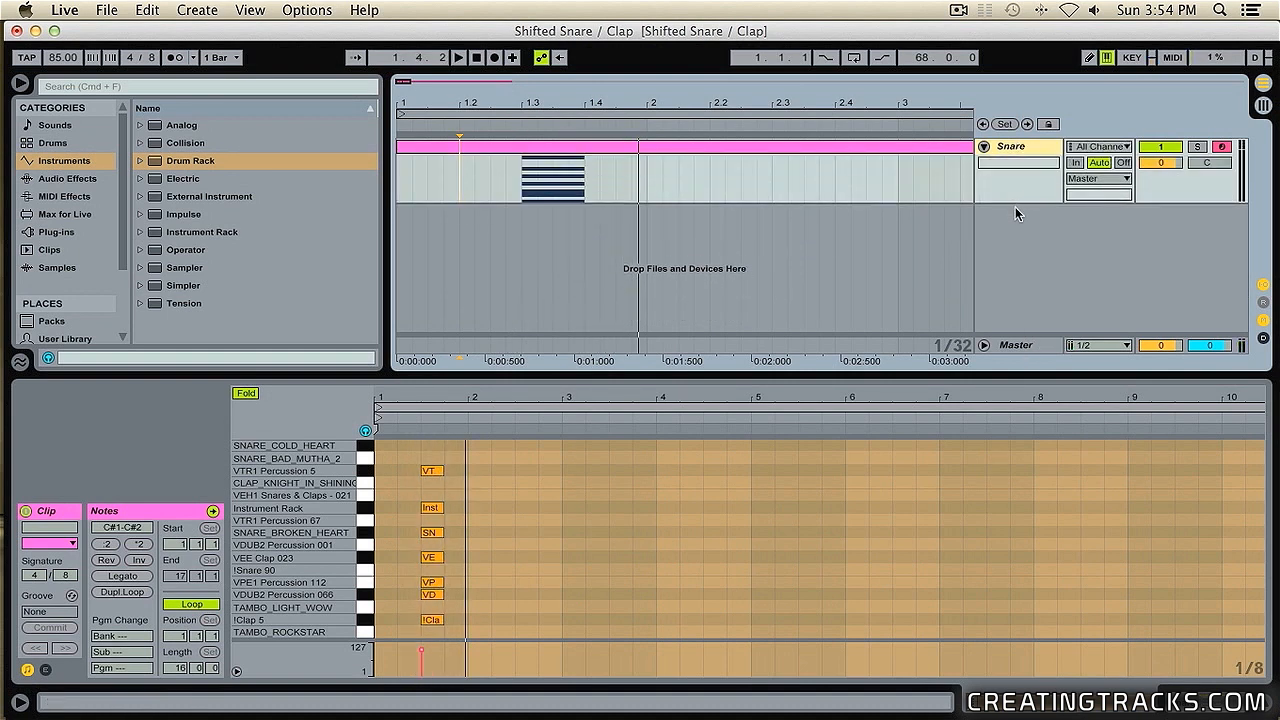
Step: Shift the !Clap 5 and VPE1 Percussion 112 notes slightly before beat 1.3, and VDUB2 Percussion 066 and VEE Clap 023 slightly after it
{"action": "left_click_drag", "start_coordinate": [648, 95], "coordinate": [474, 100]}
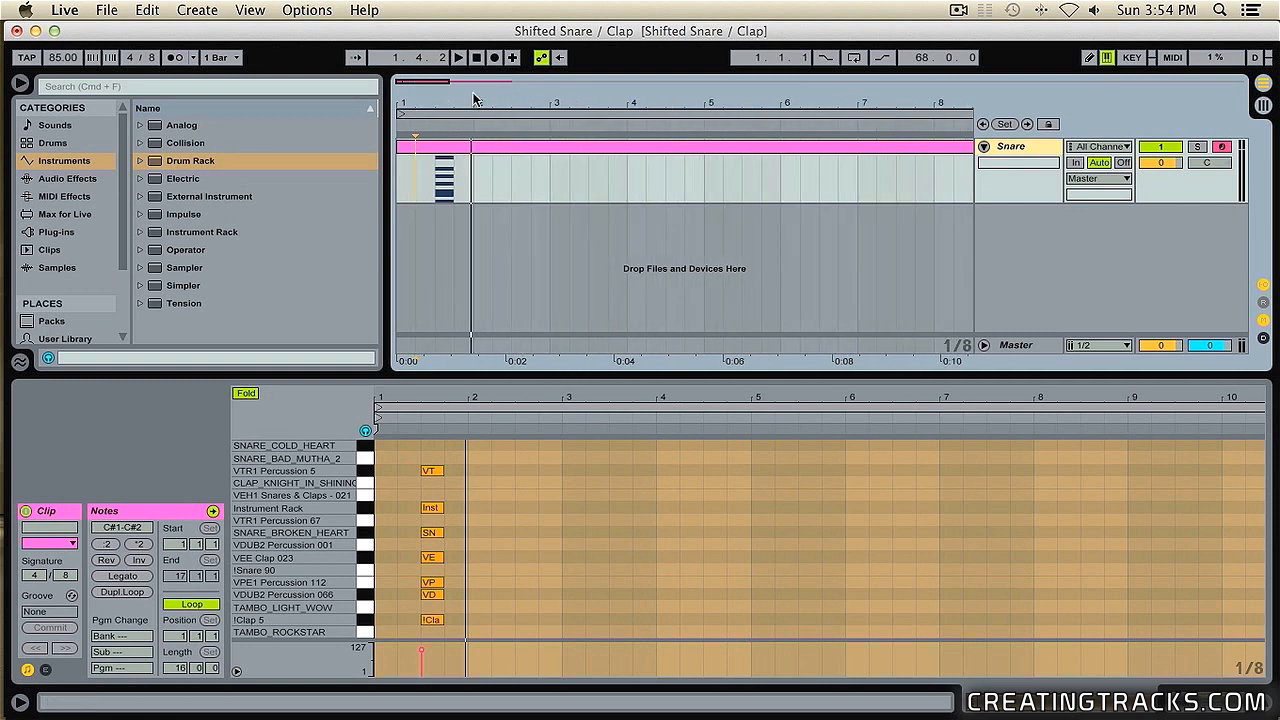
{"action": "left_click", "coordinate": [450, 497]}
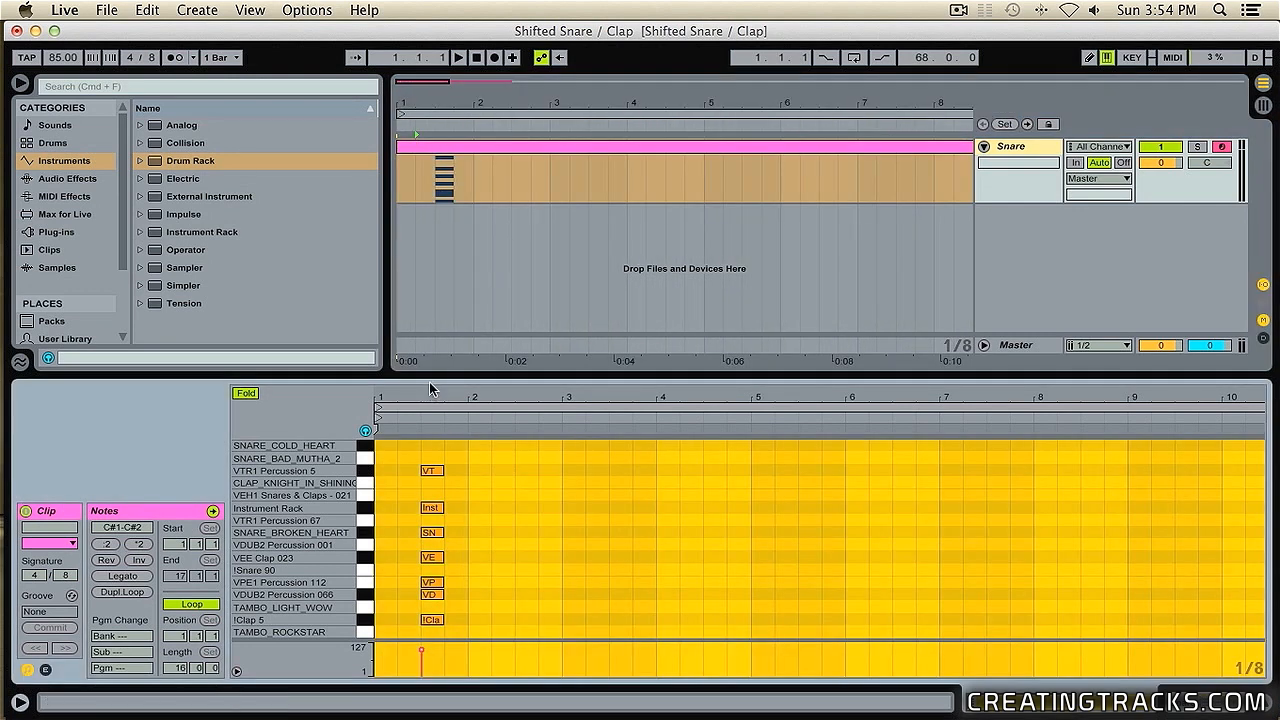
{"action": "left_click_drag", "start_coordinate": [430, 396], "coordinate": [448, 500]}
{"action": "scroll", "coordinate": [467, 565], "scroll_direction": "left", "scroll_amount": 3}
{"action": "left_click", "coordinate": [651, 512]}
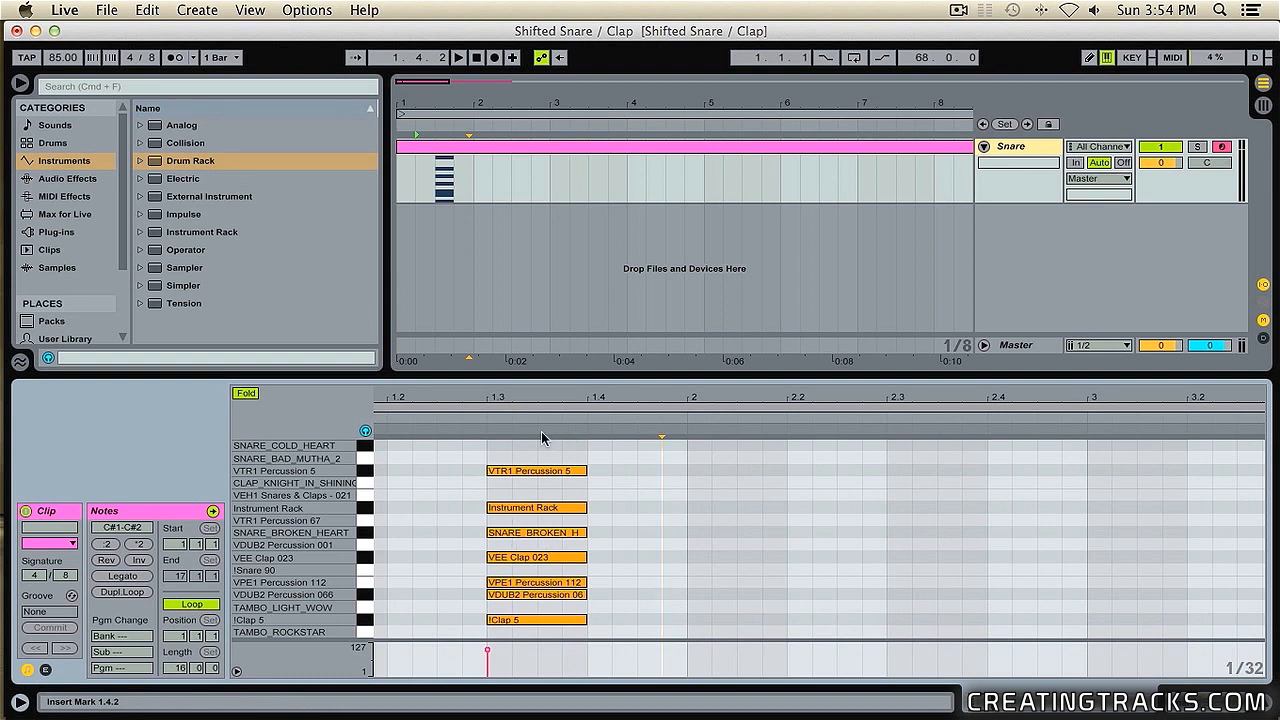
{"action": "left_click_drag", "start_coordinate": [490, 400], "coordinate": [490, 430]}
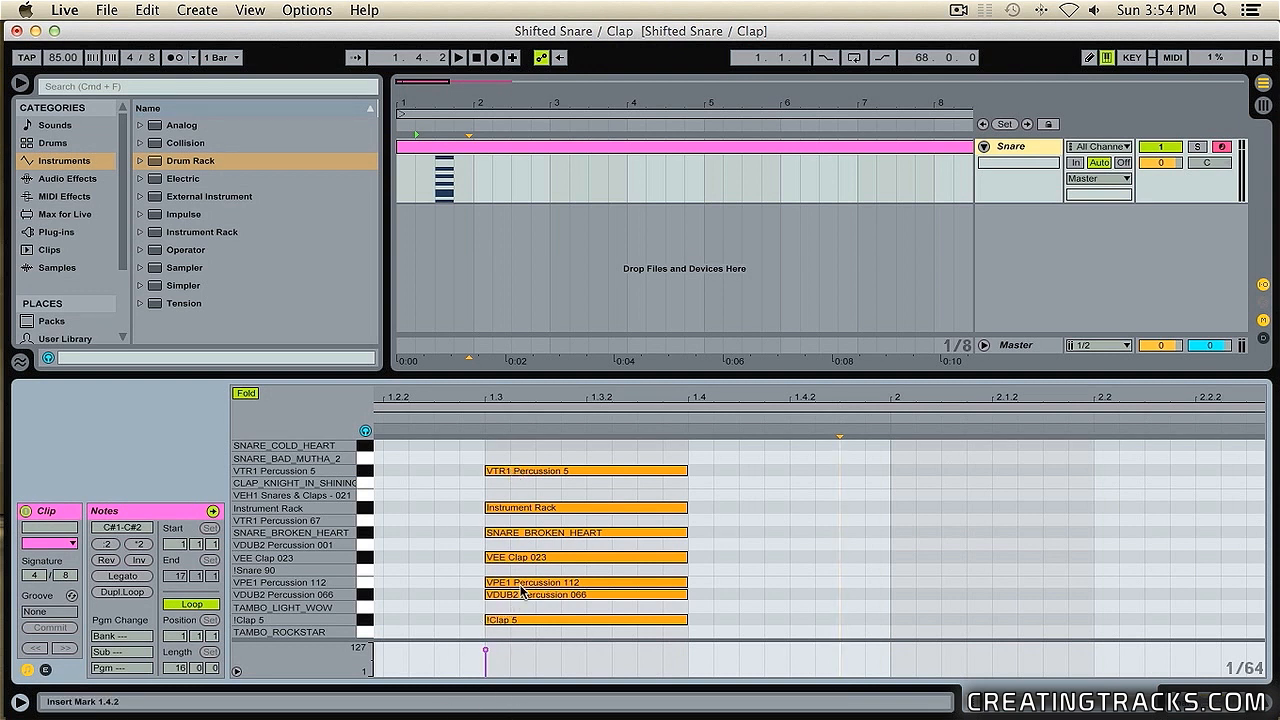
{"action": "left_click", "coordinate": [532, 621]}
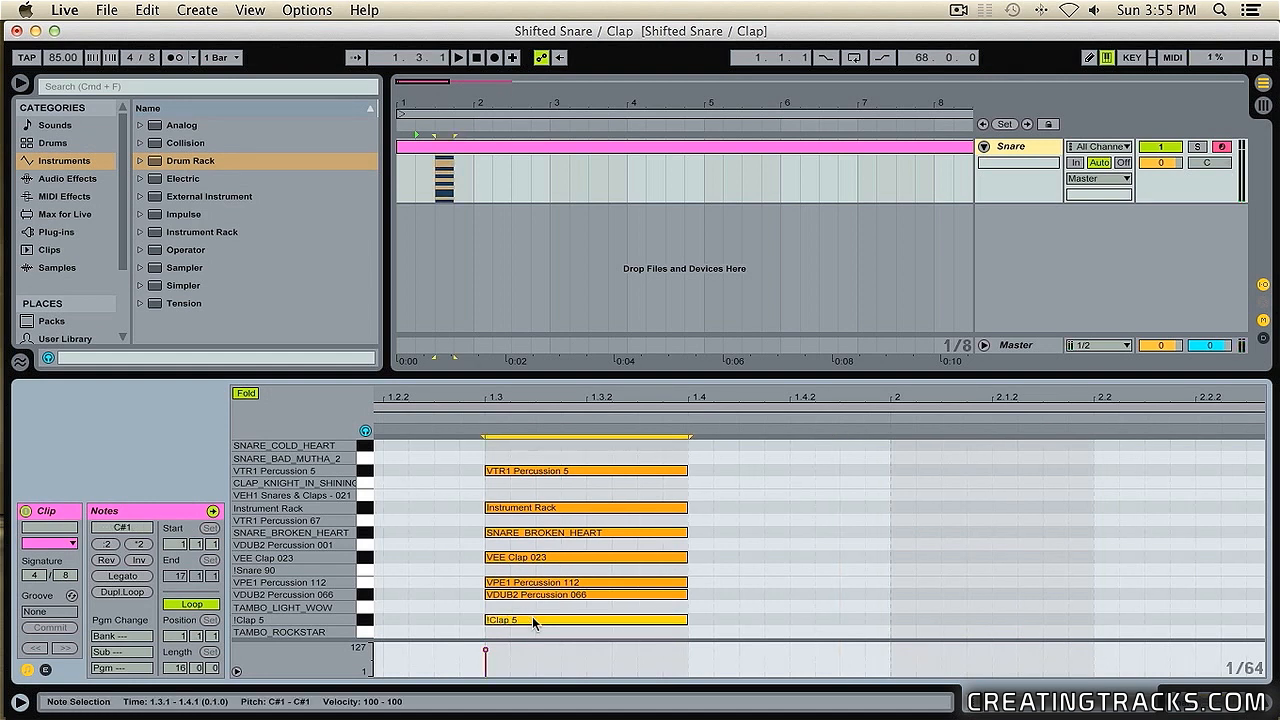
{"action": "mouse_move", "coordinate": [532, 620]}
{"action": "left_mouse_down"}
{"action": "mouse_move", "coordinate": [472, 625]}
{"action": "mouse_move", "coordinate": [590, 624]}
{"action": "mouse_move", "coordinate": [474, 624]}
{"action": "mouse_move", "coordinate": [529, 621]}
{"action": "mouse_move", "coordinate": [513, 596]}
{"action": "left_mouse_up"}
{"action": "left_click_drag", "start_coordinate": [505, 585], "coordinate": [543, 564]}
Step: Shift the VTR1 Percussion 5 note slightly before beat 1.3, keeping SNARE_BROKEN_HEART and Instrument Rack on the beat
{"action": "left_click", "coordinate": [529, 532]}
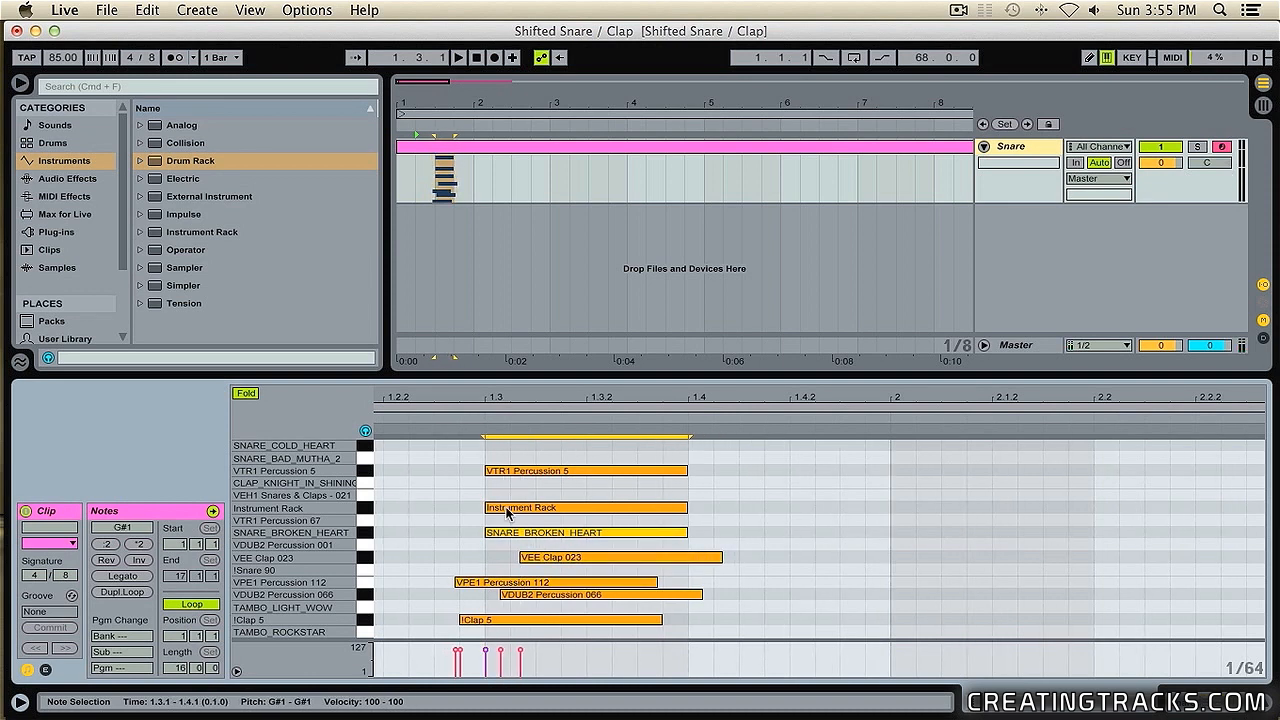
{"action": "left_click", "coordinate": [484, 509]}
{"action": "left_click_drag", "start_coordinate": [525, 467], "coordinate": [485, 477]}
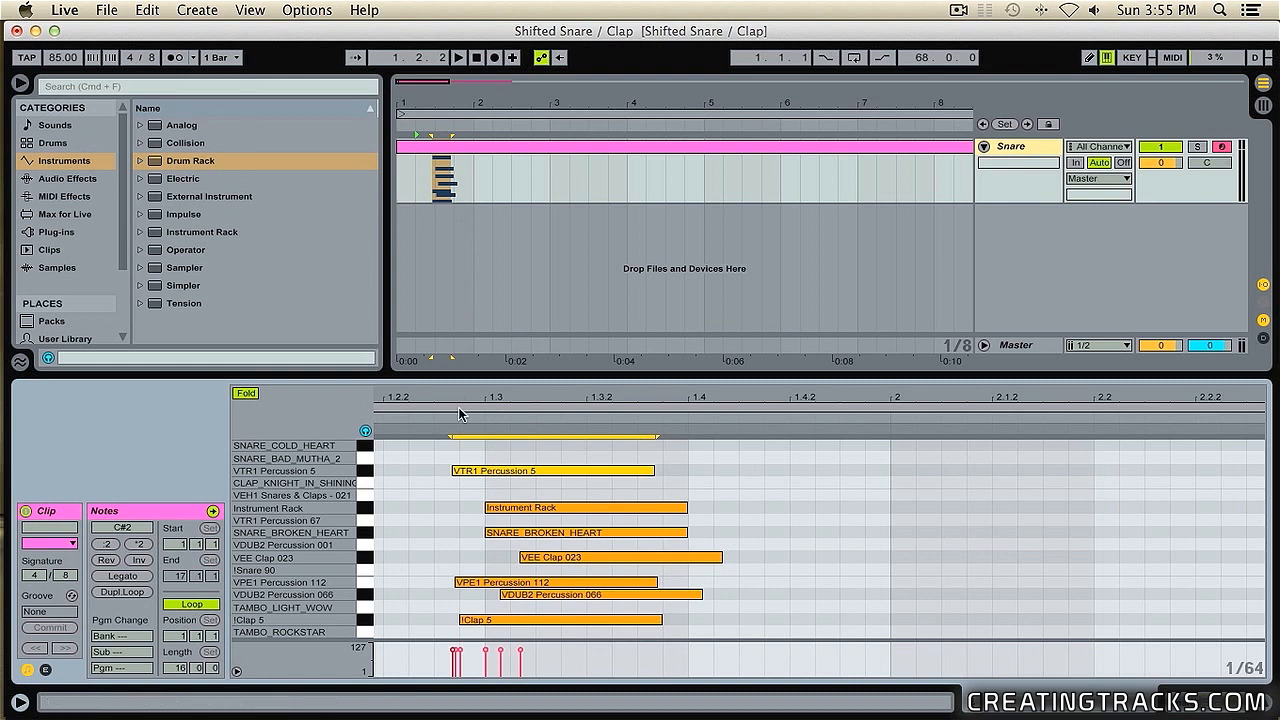
Step: Tighten the spread by moving the VEE Clap 023, VTR1 Percussion 5 and VPE1 Percussion 112 notes closer to beat 1.3
{"action": "left_click_drag", "start_coordinate": [460, 417], "coordinate": [414, 415]}
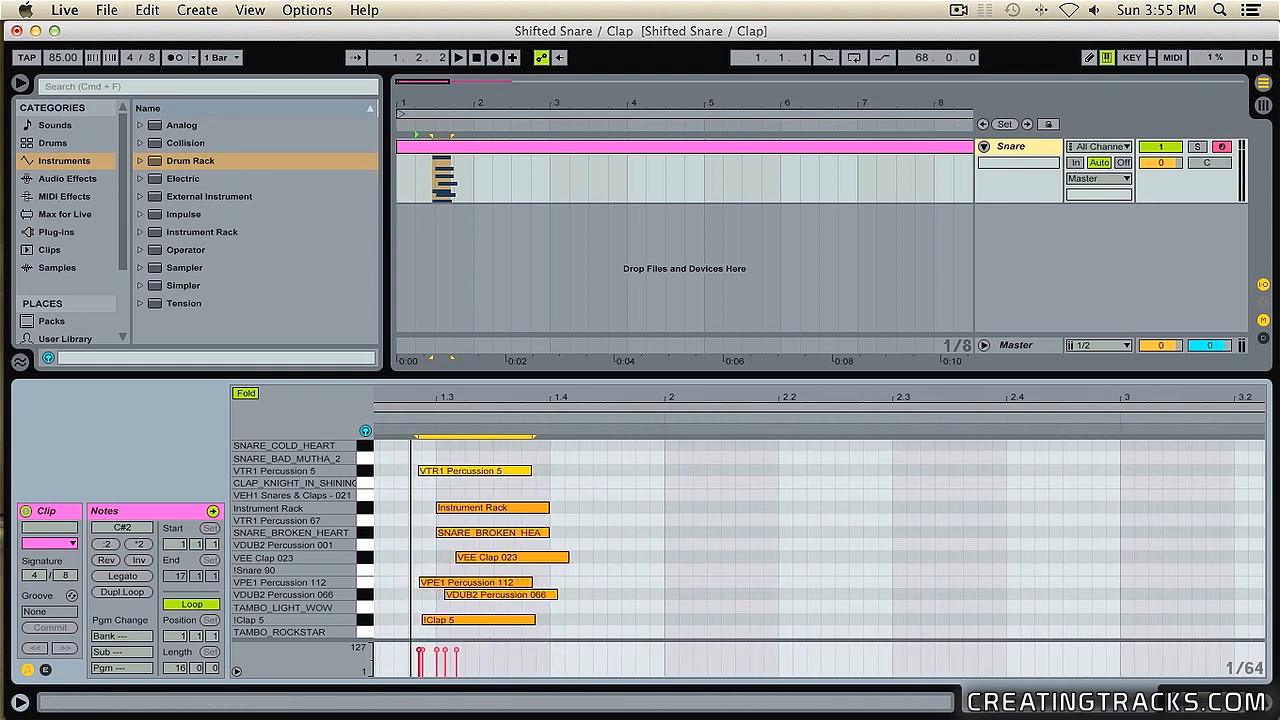
{"action": "left_click_drag", "start_coordinate": [487, 557], "coordinate": [479, 557]}
{"action": "left_click_drag", "start_coordinate": [440, 477], "coordinate": [451, 481]}
{"action": "left_click_drag", "start_coordinate": [440, 582], "coordinate": [448, 582]}
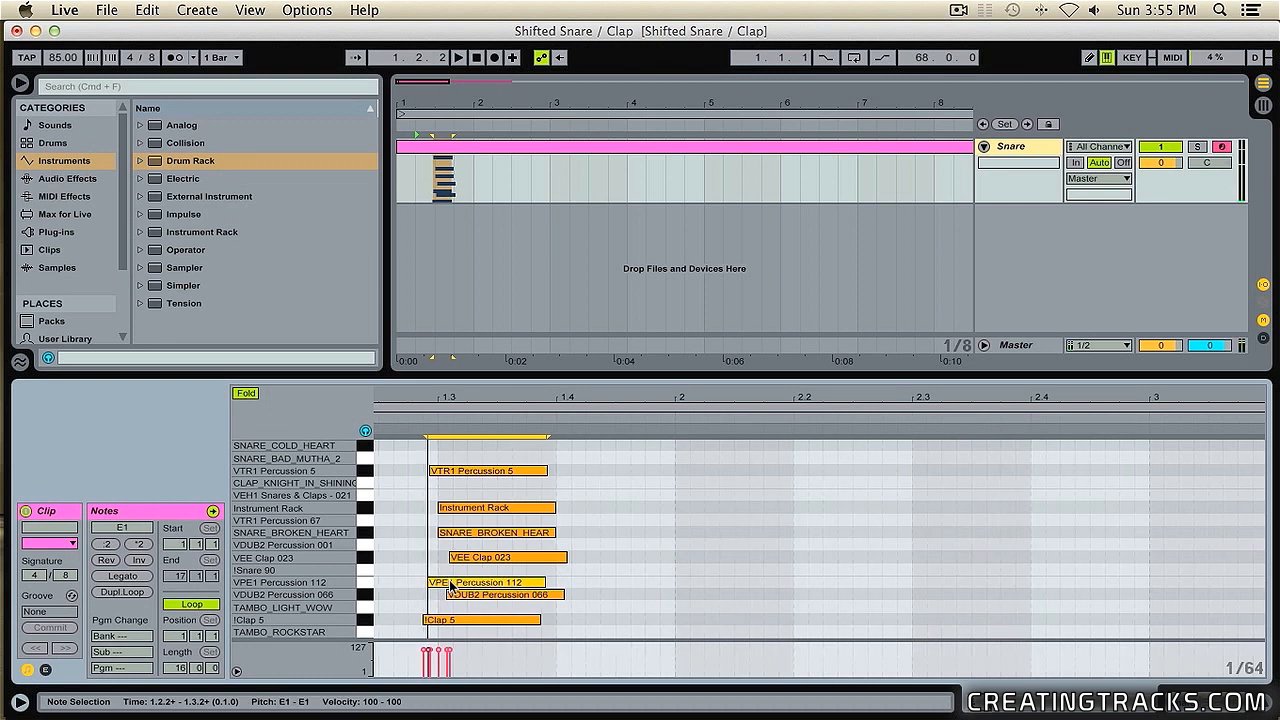
Step: Play the stacked snare and clap notes around beat 1.3 in the arrangement to hear the tightened spread
{"action": "left_click_drag", "start_coordinate": [489, 404], "coordinate": [489, 396]}
{"action": "left_click_drag", "start_coordinate": [422, 87], "coordinate": [542, 193]}
{"action": "left_click", "coordinate": [458, 193]}
{"action": "scroll", "coordinate": [457, 186], "scroll_direction": "left", "scroll_amount": 3}
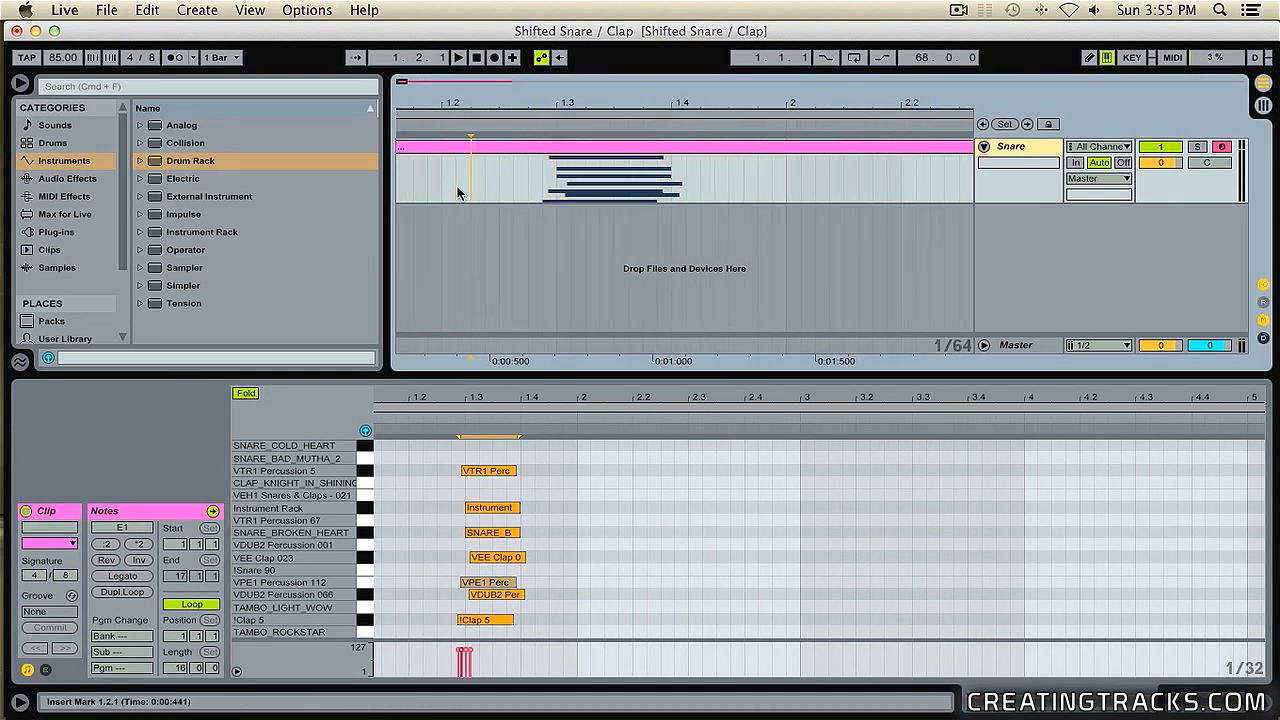
{"action": "left_click", "coordinate": [457, 186]}
{"action": "key", "text": "space"}
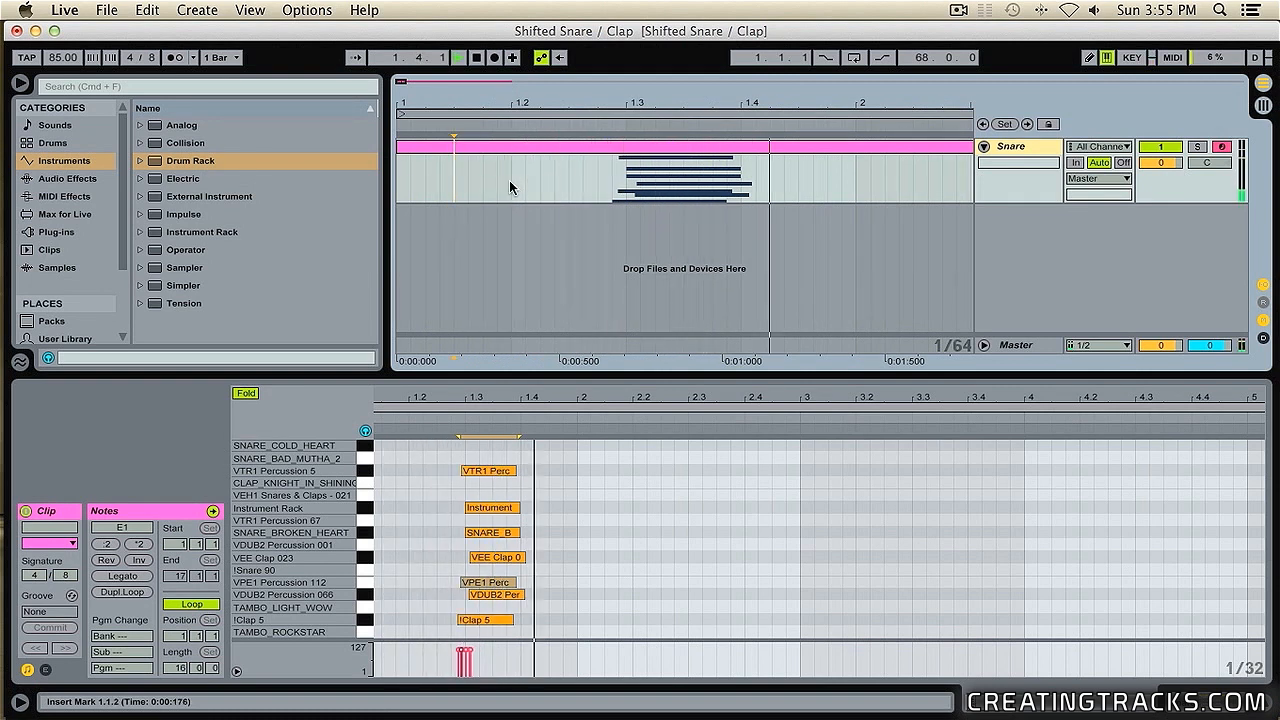
{"action": "key", "text": "space"}
Step: Duplicate bar 1's stacked notes into bar 2 and align the copies exactly on beat 2.3
{"action": "left_click_drag", "start_coordinate": [619, 399], "coordinate": [452, 355]}
{"action": "key", "text": "super+a"}
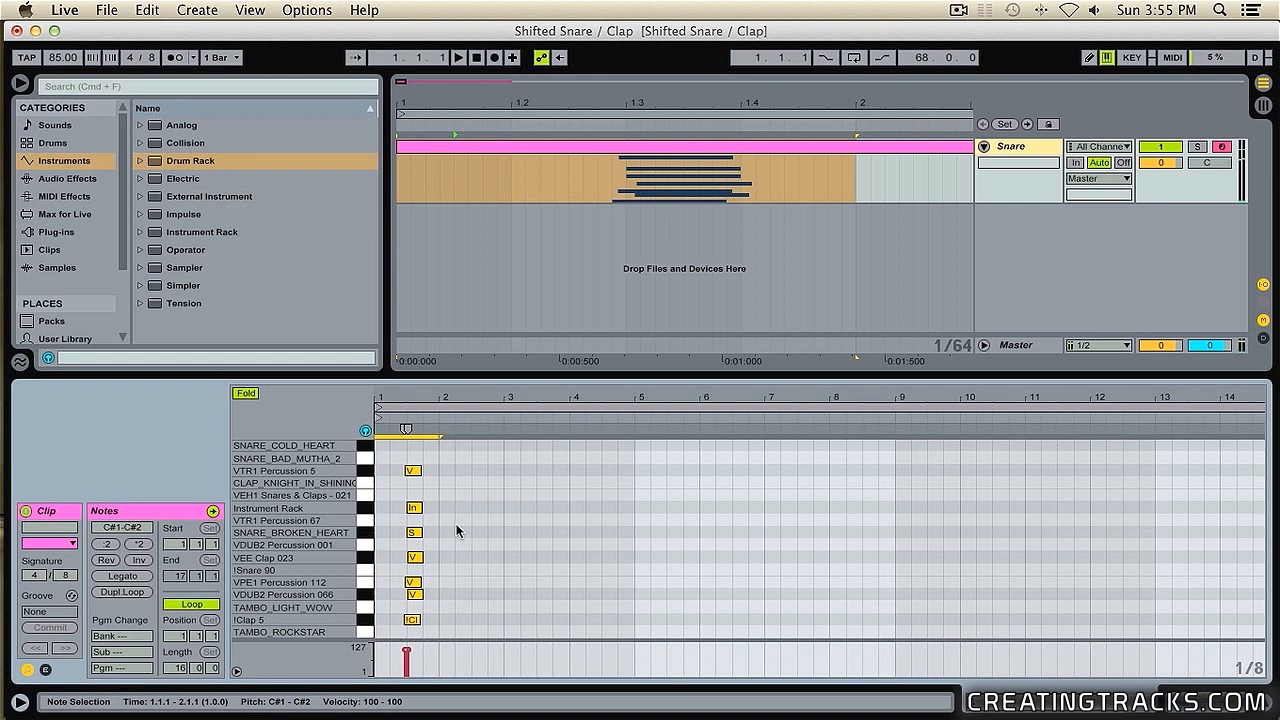
{"action": "key", "text": "super+d"}
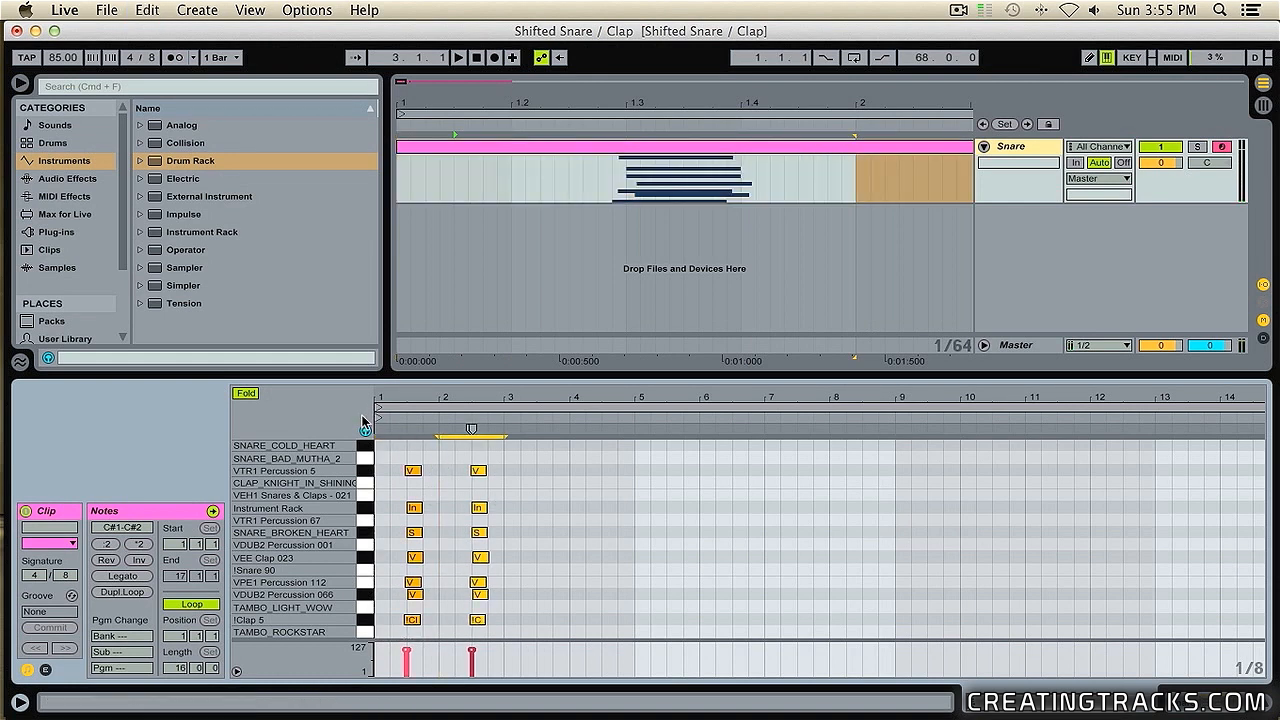
{"action": "key", "text": "super+z"}
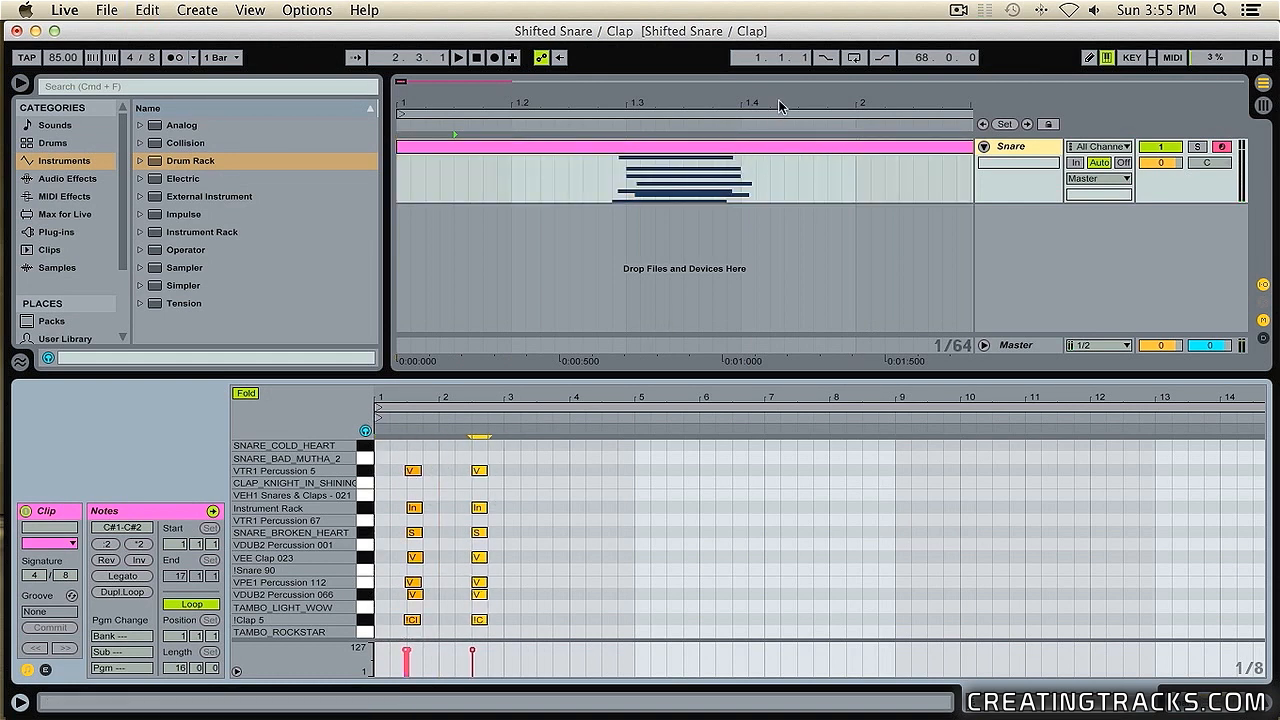
Step: Play the shifted hit in bar 1 and the aligned hit in bar 2 to compare how they sound
{"action": "left_click_drag", "start_coordinate": [778, 102], "coordinate": [778, 40]}
{"action": "left_click_drag", "start_coordinate": [560, 110], "coordinate": [570, 215]}
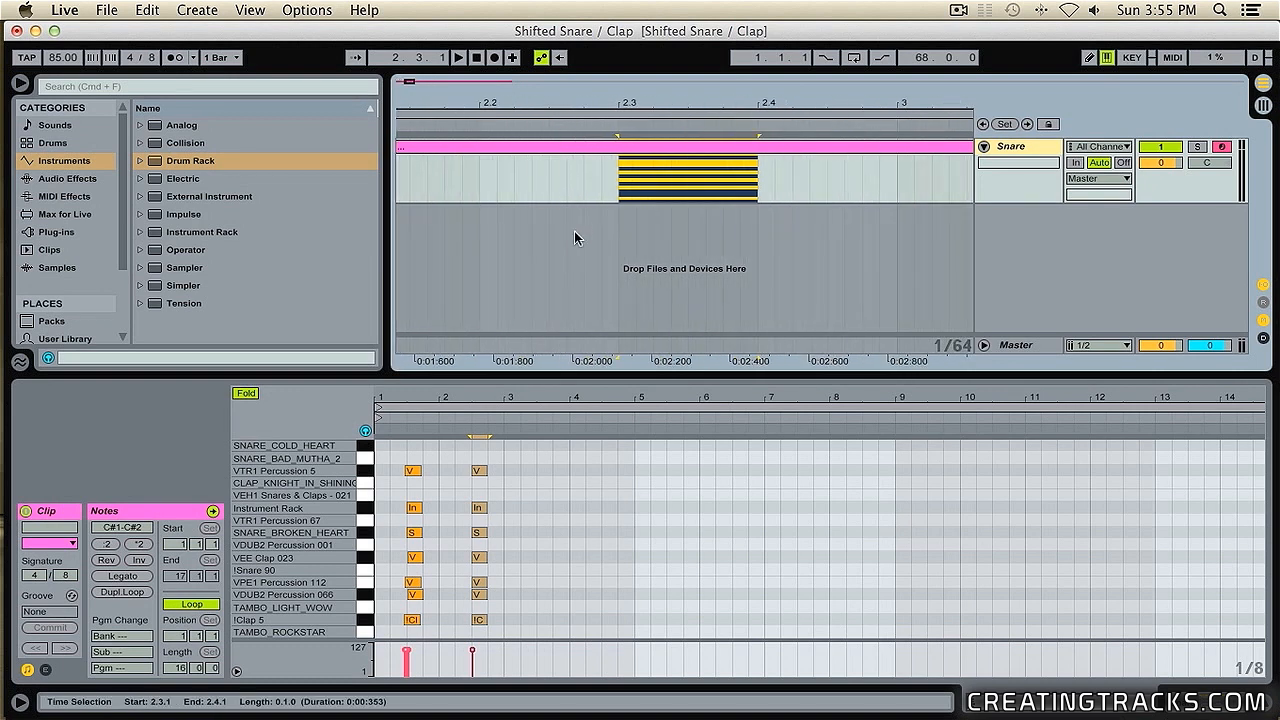
{"action": "left_click", "coordinate": [531, 190]}
{"action": "key", "text": "space"}
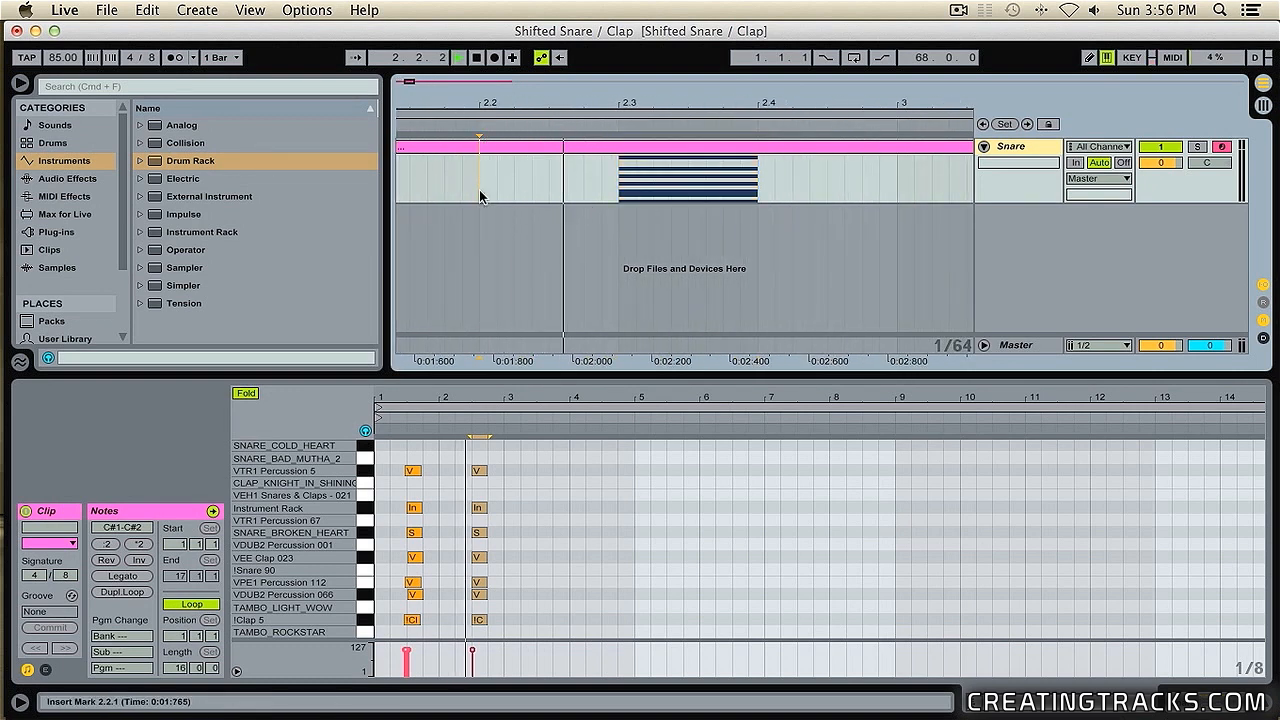
{"action": "left_click_drag", "start_coordinate": [575, 102], "coordinate": [570, 60]}
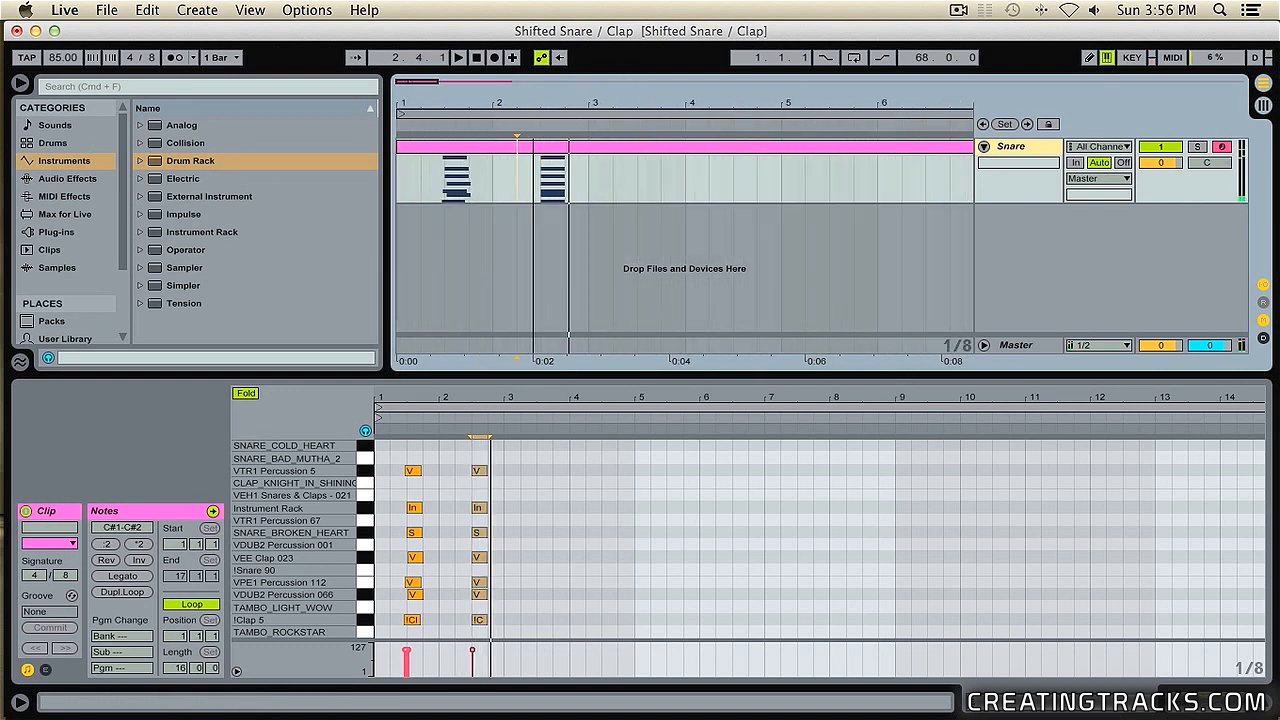
{"action": "left_click", "coordinate": [423, 183]}
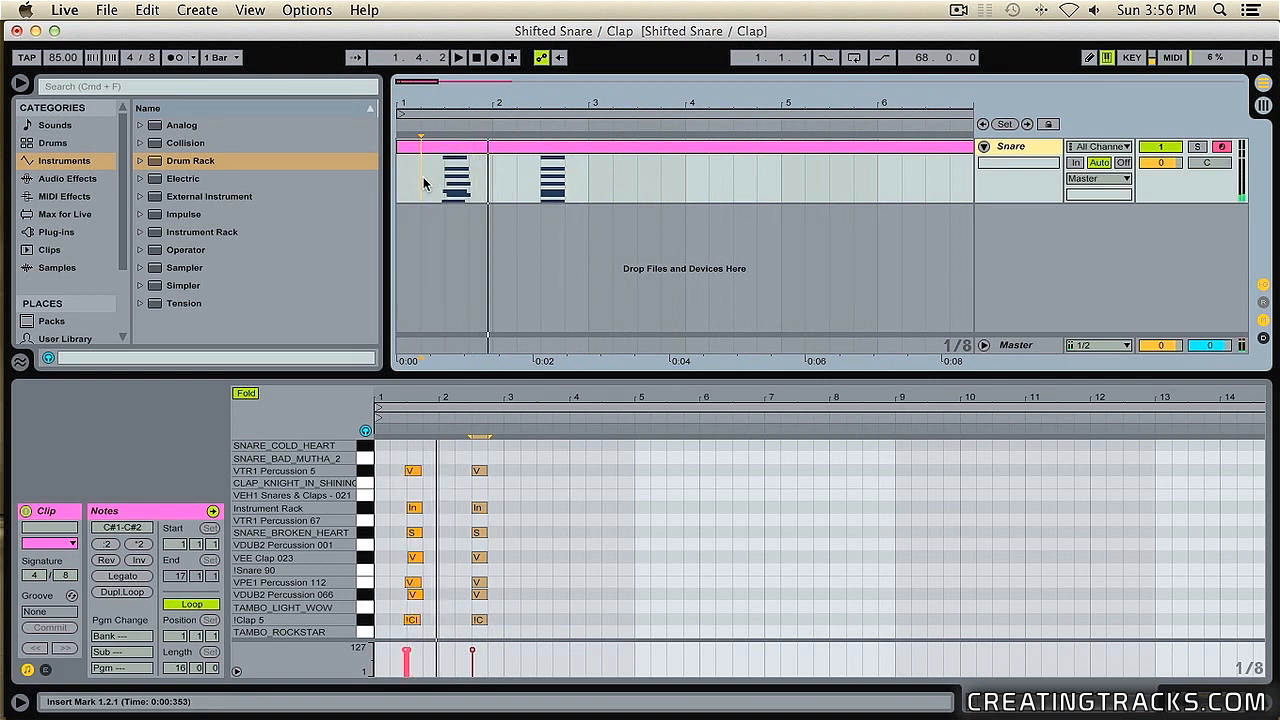
{"action": "key", "text": "space"}
{"action": "left_click_drag", "start_coordinate": [428, 100], "coordinate": [435, 104]}
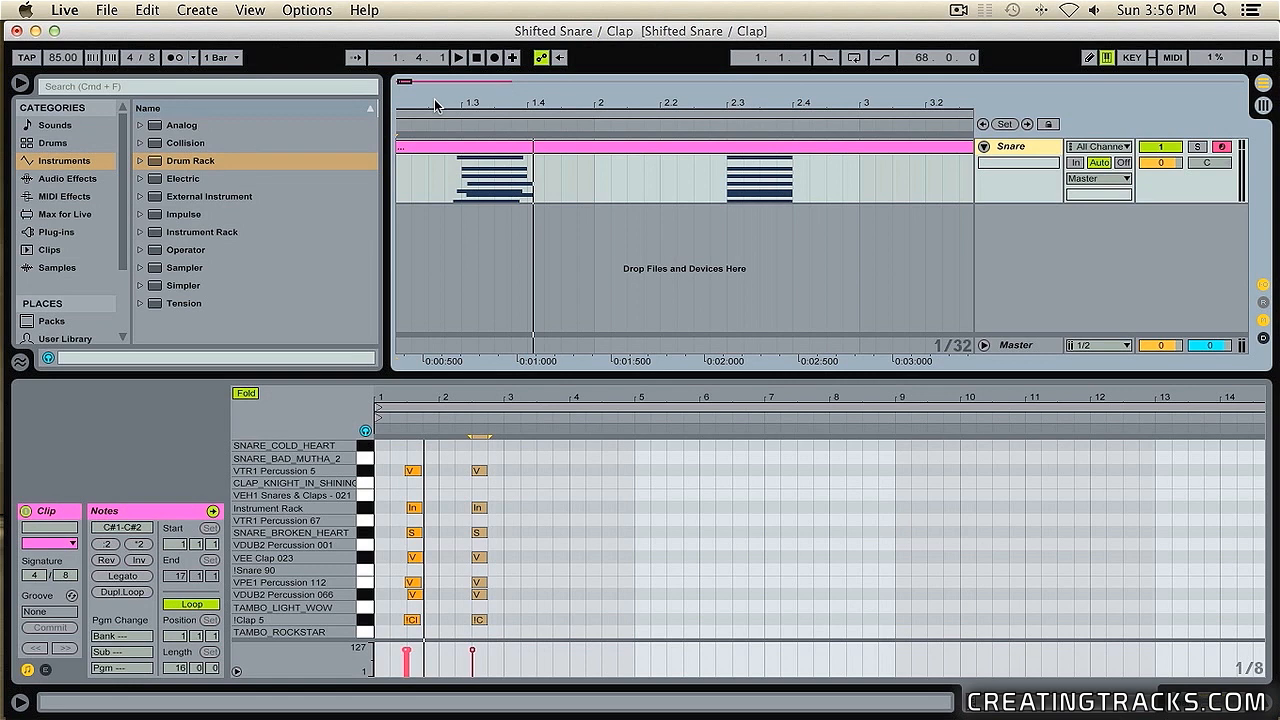
{"action": "left_click", "coordinate": [438, 459]}
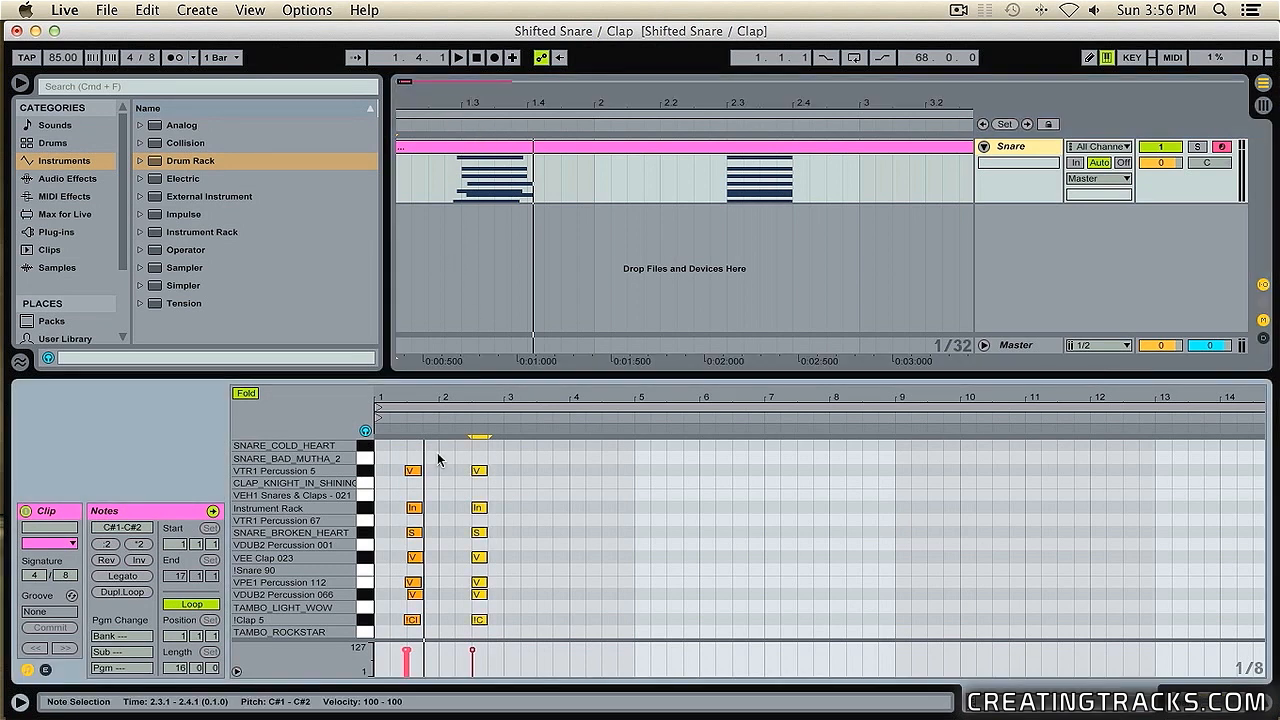
{"action": "key", "text": "space"}
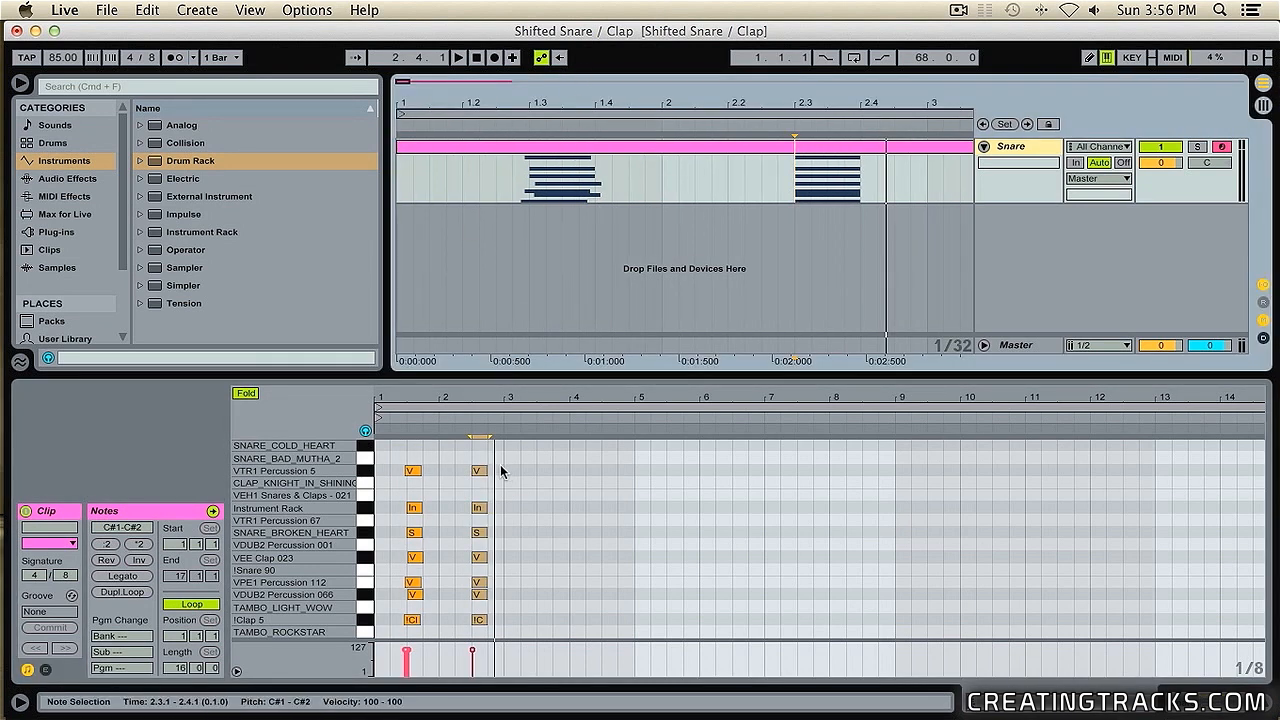
Step: Turn off note preview in the clip editor and delete the aligned notes from bar 2
{"action": "left_click", "coordinate": [365, 432]}
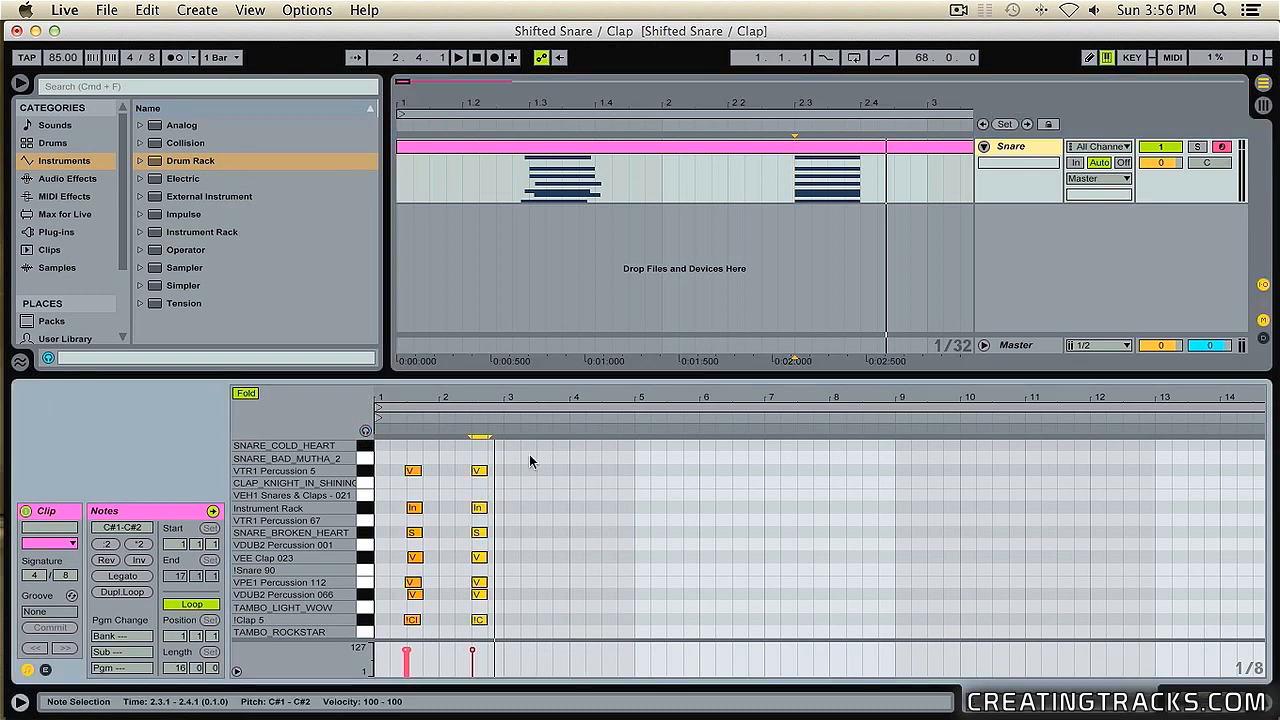
{"action": "left_click_drag", "start_coordinate": [526, 448], "coordinate": [454, 628]}
{"action": "key", "text": "Delete"}
{"action": "scroll", "coordinate": [455, 628], "scroll_direction": "right", "scroll_amount": 2}
{"action": "scroll", "coordinate": [479, 499], "scroll_direction": "left", "scroll_amount": 2}
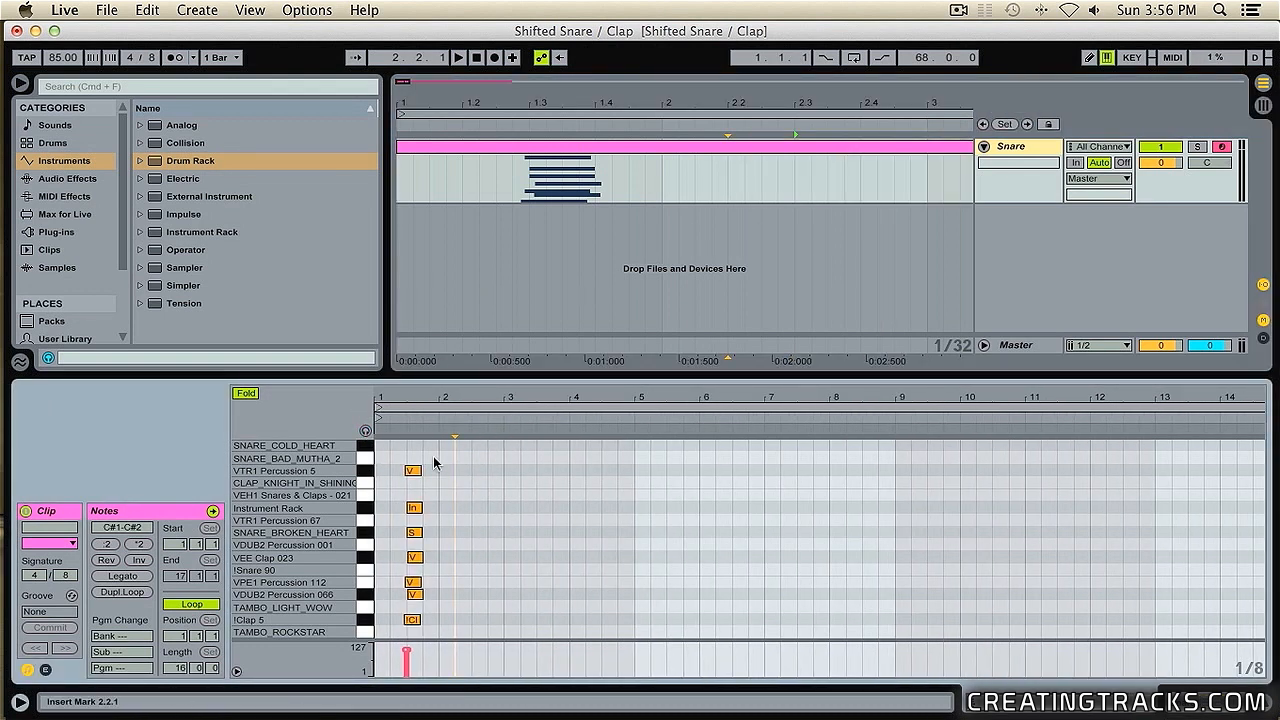
Step: Duplicate bar 1's shifted notes repeatedly so that the hit repeats in every bar through bar 8
{"action": "left_click_drag", "start_coordinate": [438, 456], "coordinate": [362, 670]}
{"action": "key", "text": "super+d"}
{"action": "key", "text": "super+d"}
{"action": "key", "text": "super+d"}
{"action": "key", "text": "super+d"}
{"action": "key", "text": "super+d"}
{"action": "key", "text": "super+d"}
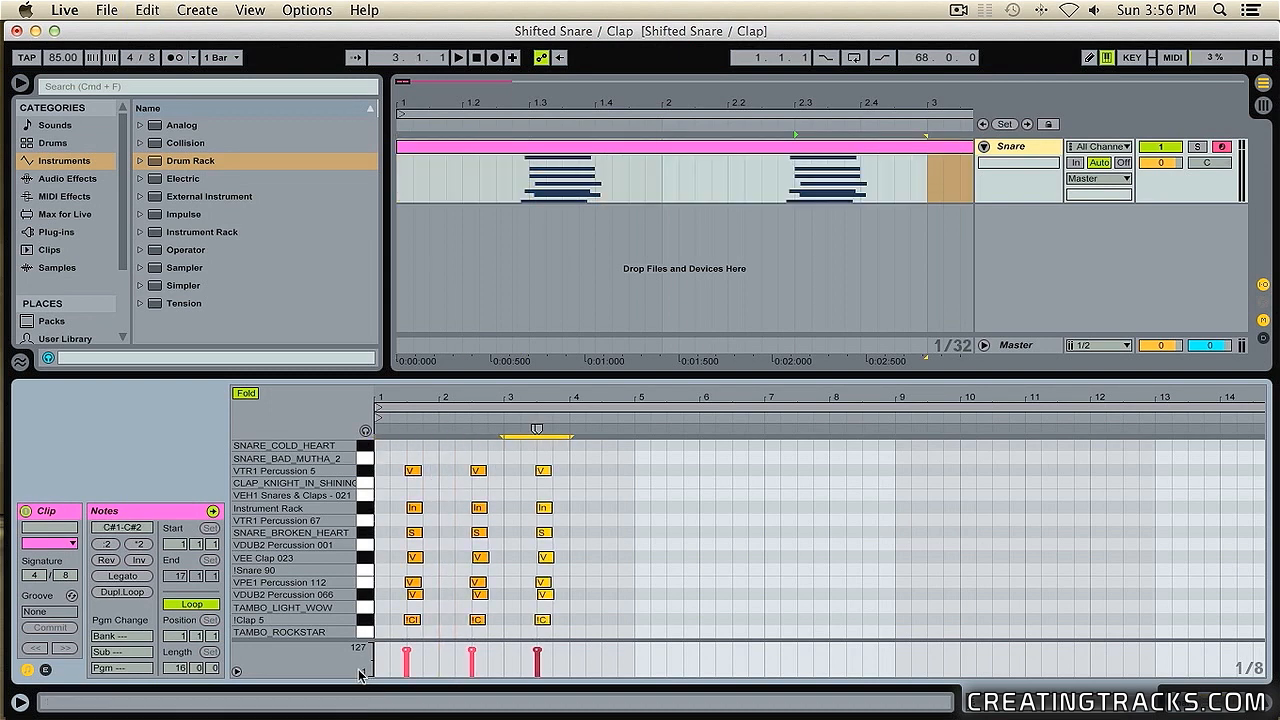
{"action": "key", "text": "super+d"}
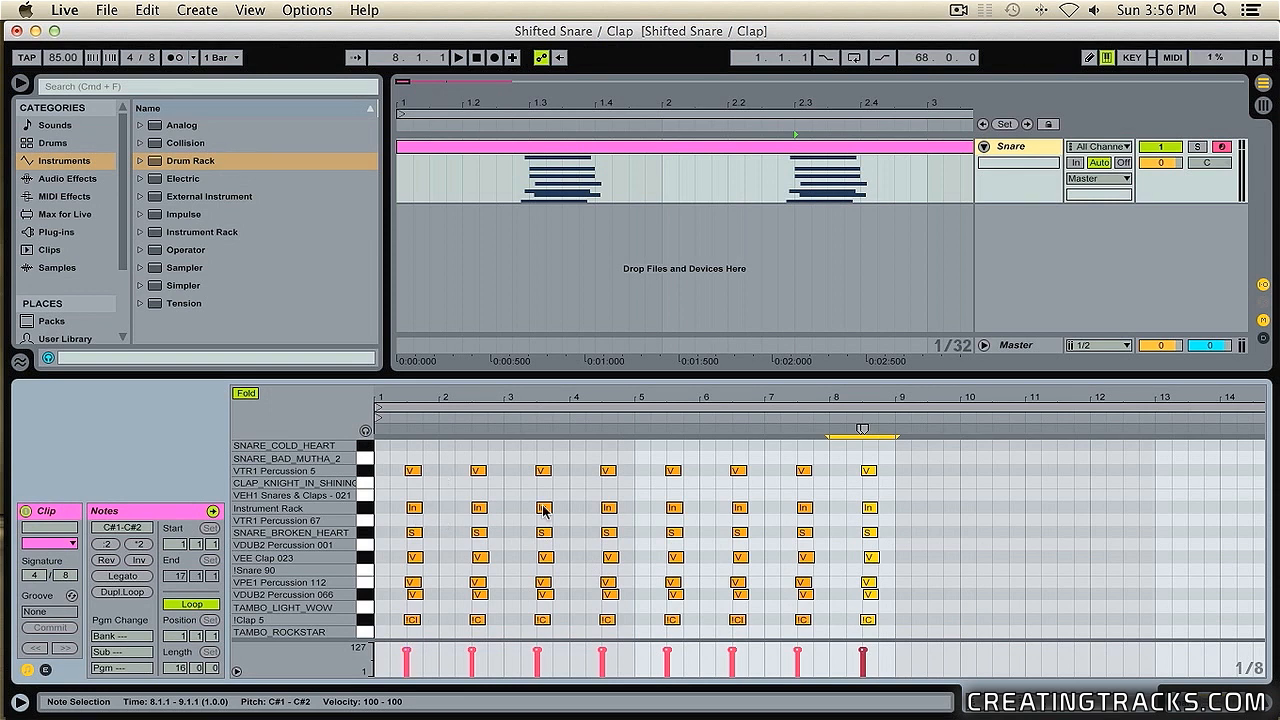
Step: In bar 2, shift VTR1 Percussion 5, VPE1 Percussion 112 and !Clap 5 after beat 2.3, and Instrument Rack, VDUB2 Percussion 066 and VEE Clap 023 before it
{"action": "left_click_drag", "start_coordinate": [472, 402], "coordinate": [497, 510]}
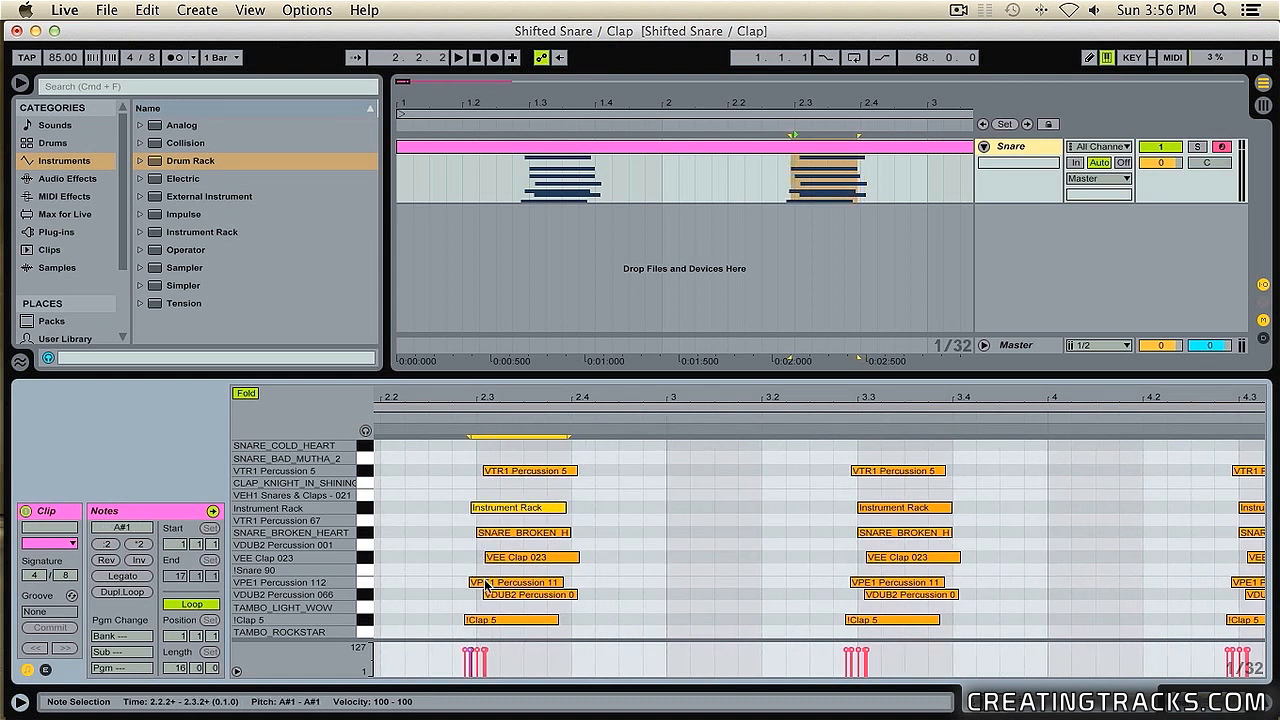
{"action": "left_click_drag", "start_coordinate": [487, 585], "coordinate": [521, 623]}
{"action": "left_click", "coordinate": [497, 621]}
{"action": "left_click_drag", "start_coordinate": [500, 558], "coordinate": [477, 563]}
Step: In bars 3 and 4, shift VTR1 Percussion 5 and VPE1 Percussion 112 after the third beat and VDUB2 Percussion 066 before it; shift SNARE_BROKEN_HEART before beat 3.3
{"action": "left_click_drag", "start_coordinate": [892, 533], "coordinate": [887, 591]}
{"action": "scroll", "coordinate": [887, 591], "scroll_direction": "right", "scroll_amount": 3}
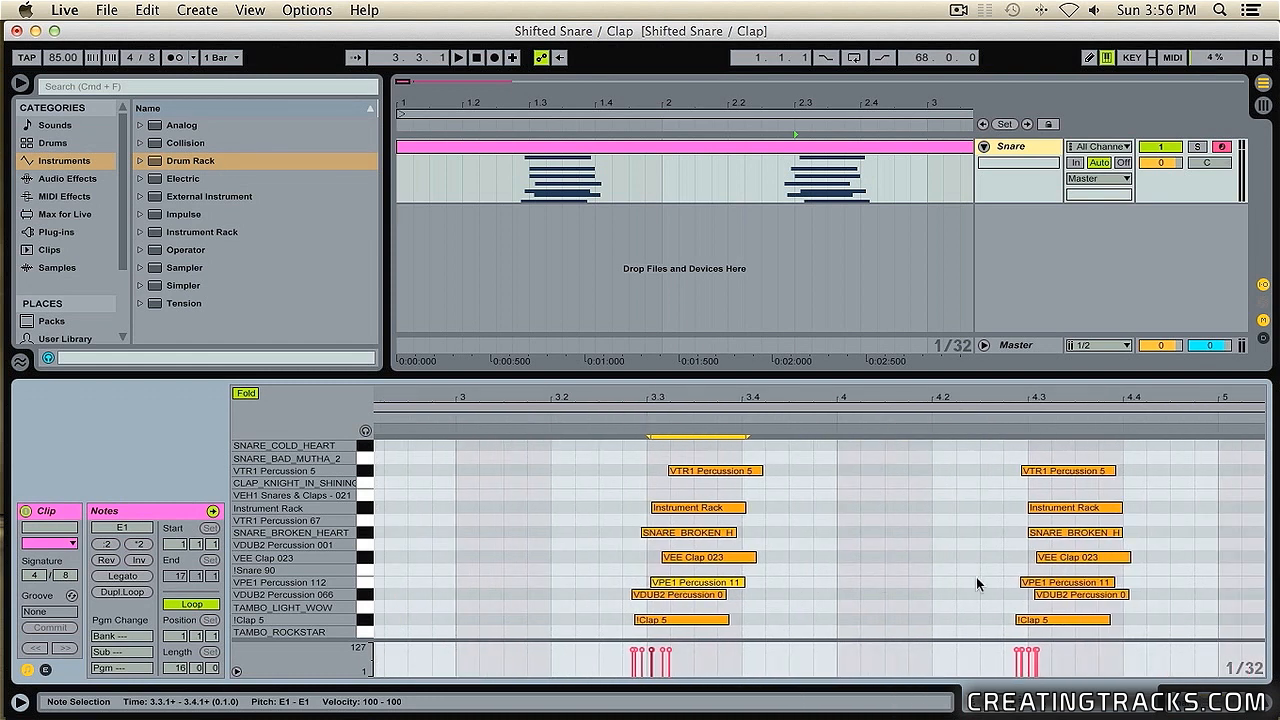
{"action": "left_click", "coordinate": [1065, 584]}
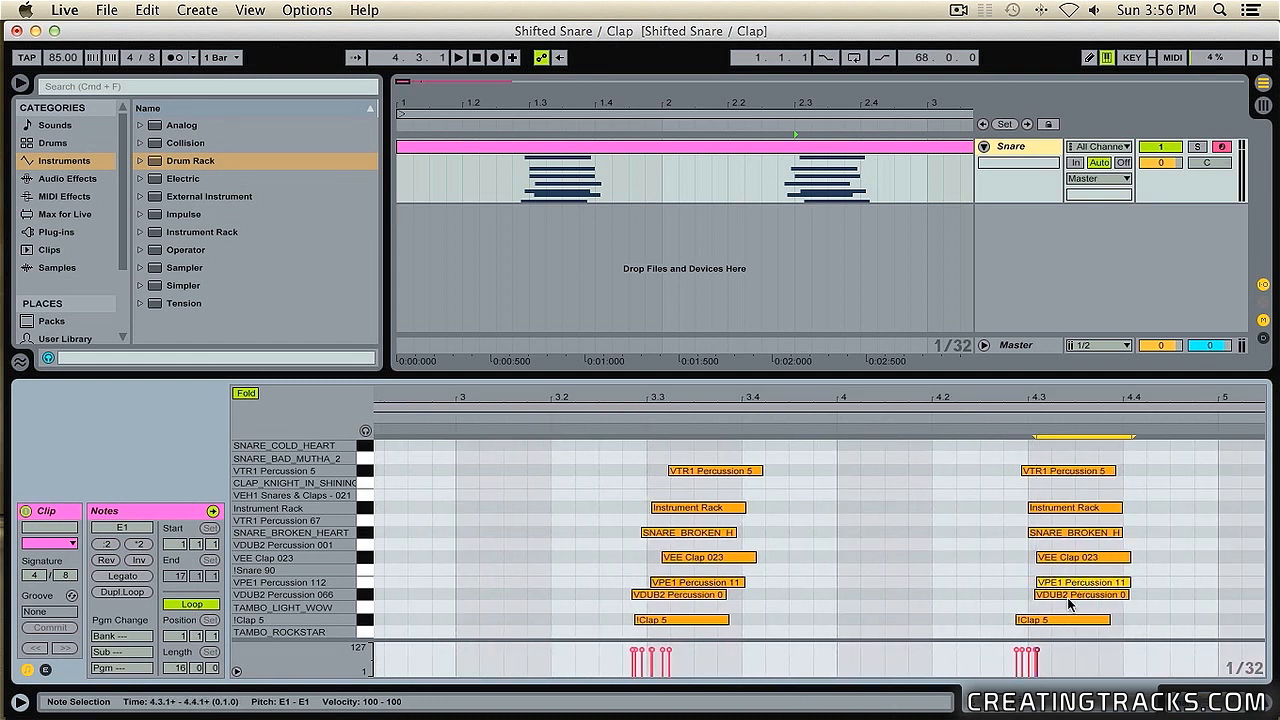
{"action": "left_click_drag", "start_coordinate": [1070, 595], "coordinate": [1054, 595]}
{"action": "left_click", "coordinate": [1038, 471]}
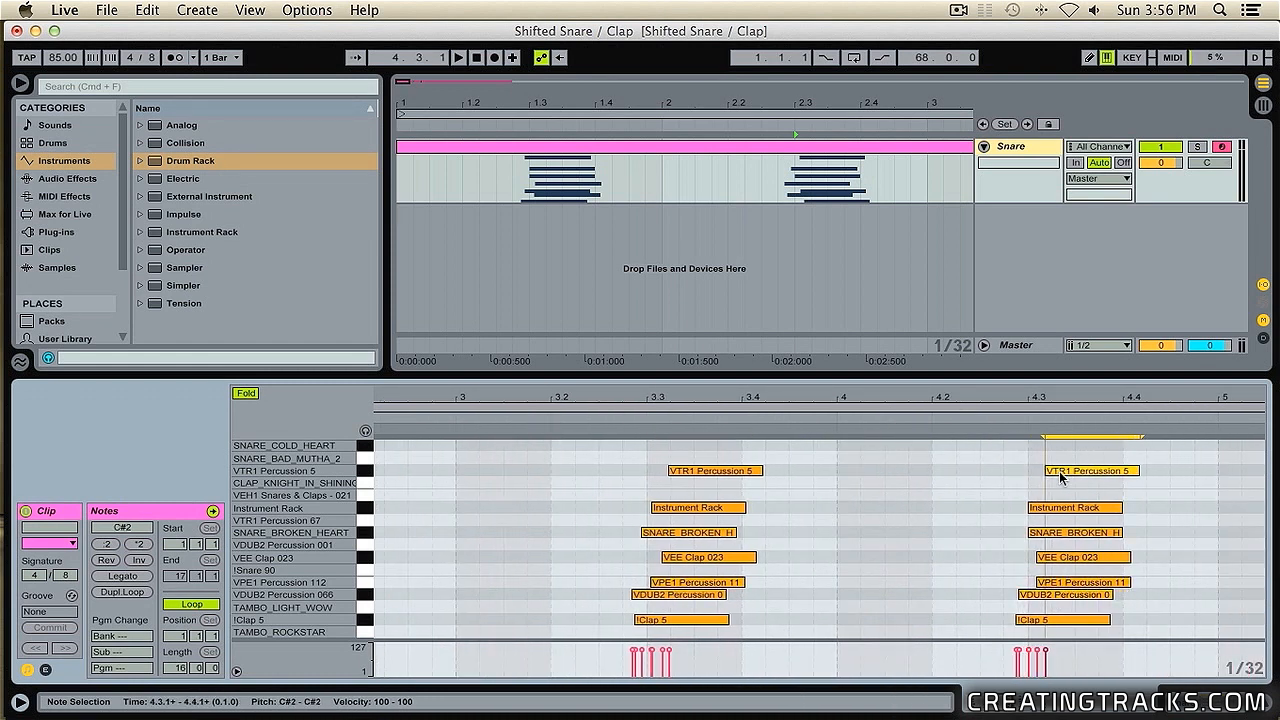
Step: In bar 5, shift VTR1 Percussion 5 and VEE Clap 023 before beat 5.3, !Clap 5 and VPE1 Percussion 112 after it, and VDUB2 Percussion 066 onto it
{"action": "scroll", "coordinate": [955, 500], "scroll_direction": "right", "scroll_amount": 8}
{"action": "left_click_drag", "start_coordinate": [862, 471], "coordinate": [849, 471]}
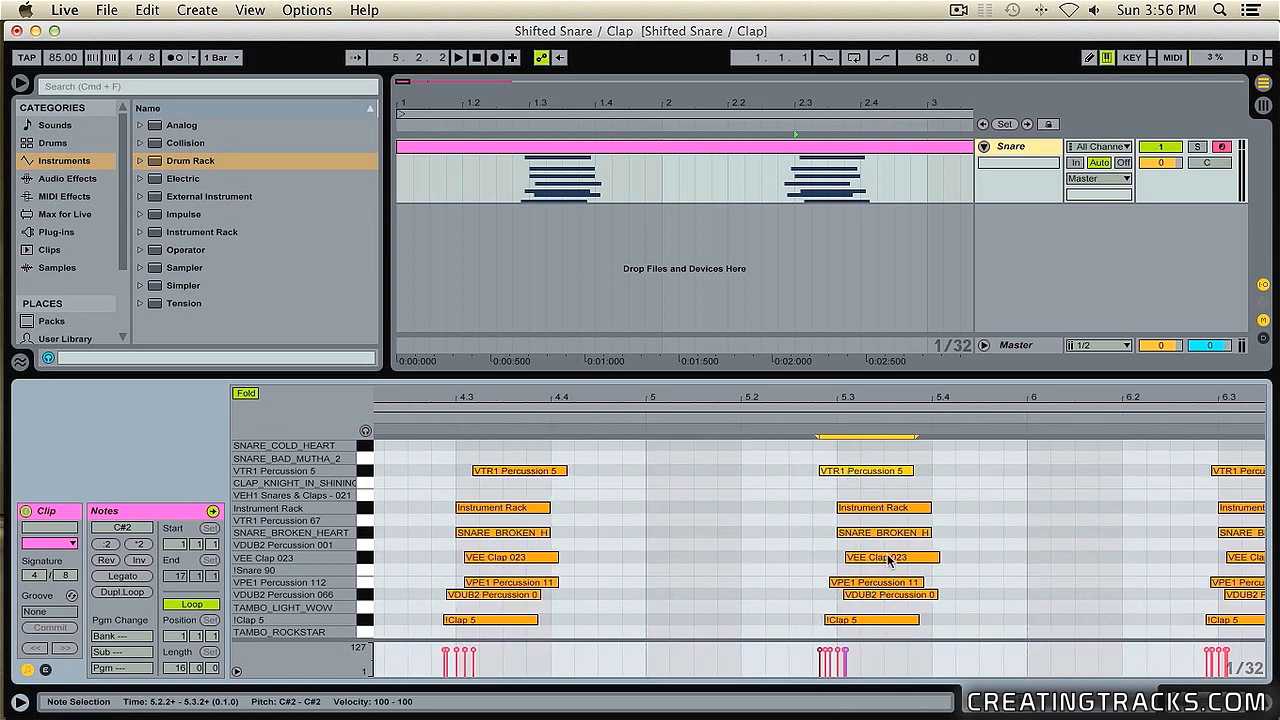
{"action": "left_click_drag", "start_coordinate": [888, 560], "coordinate": [880, 623]}
Step: Play the arrangement from bar 1 to hear the varied hits, stopping after bar 5
{"action": "scroll", "coordinate": [806, 532], "scroll_direction": "left", "scroll_amount": 5}
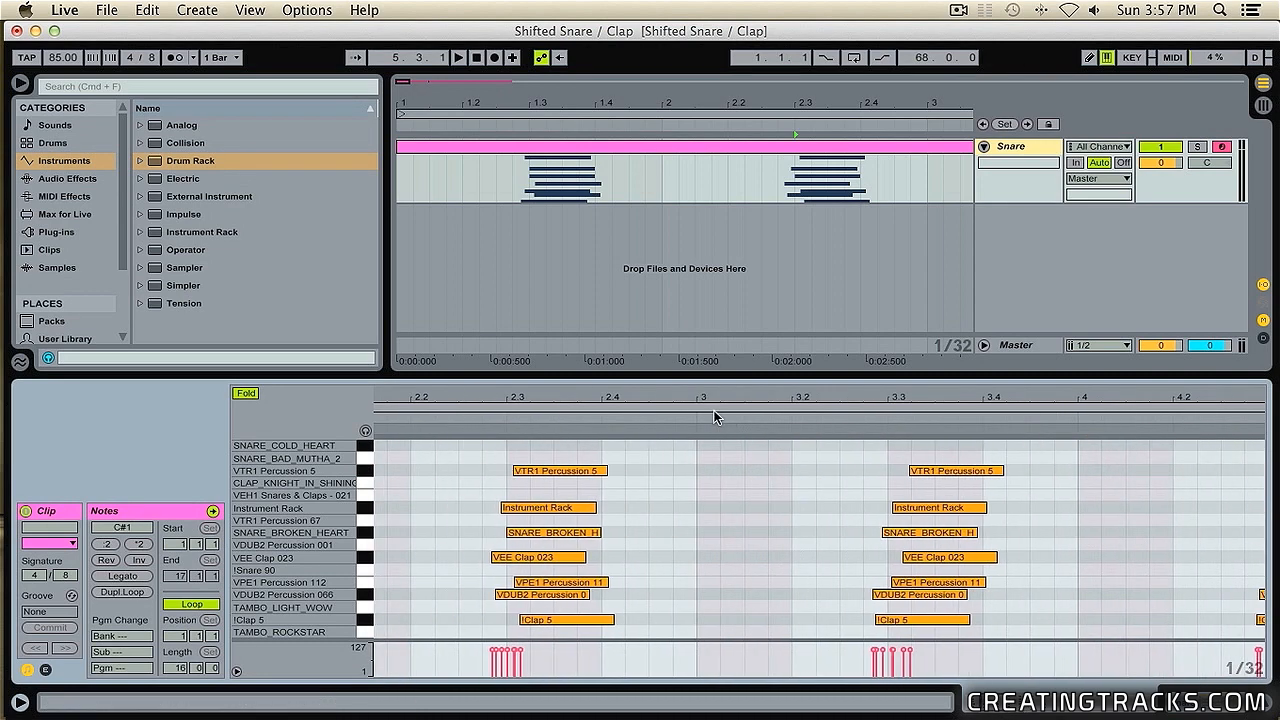
{"action": "left_click_drag", "start_coordinate": [712, 397], "coordinate": [488, 396]}
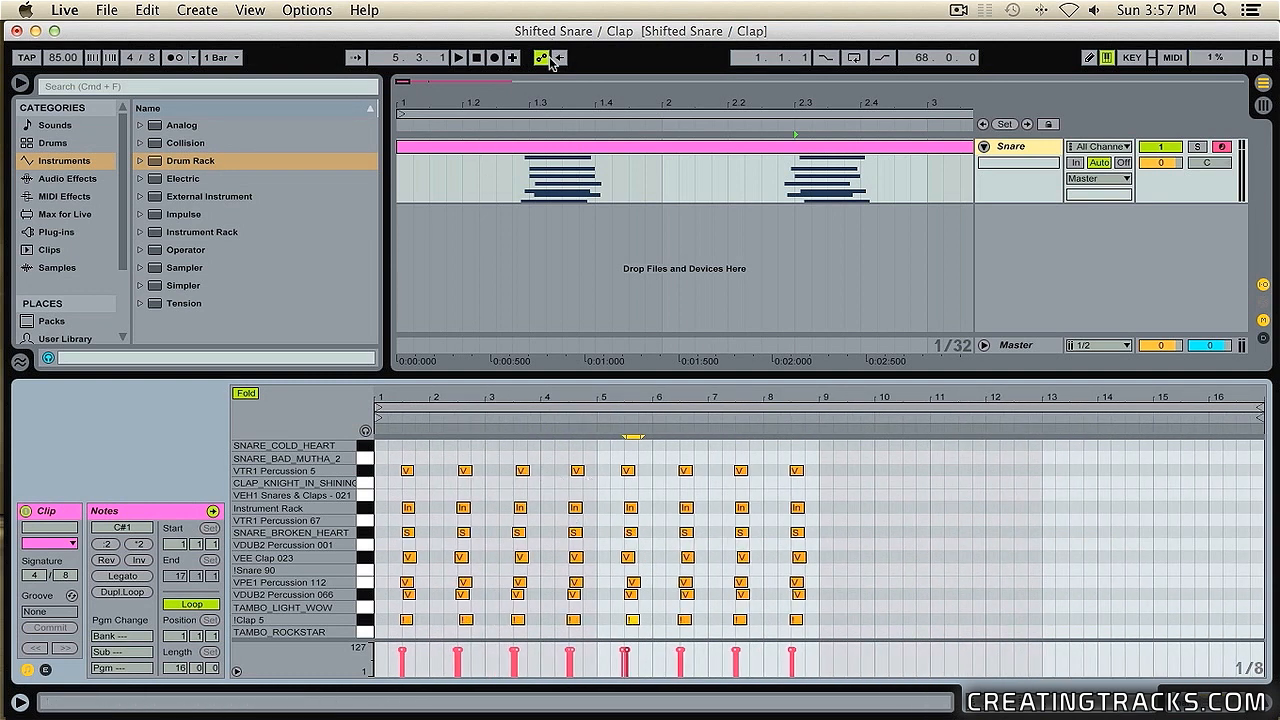
{"action": "mouse_move", "coordinate": [559, 103]}
{"action": "left_mouse_down"}
{"action": "mouse_move", "coordinate": [559, 42]}
{"action": "mouse_move", "coordinate": [559, 62]}
{"action": "left_mouse_up"}
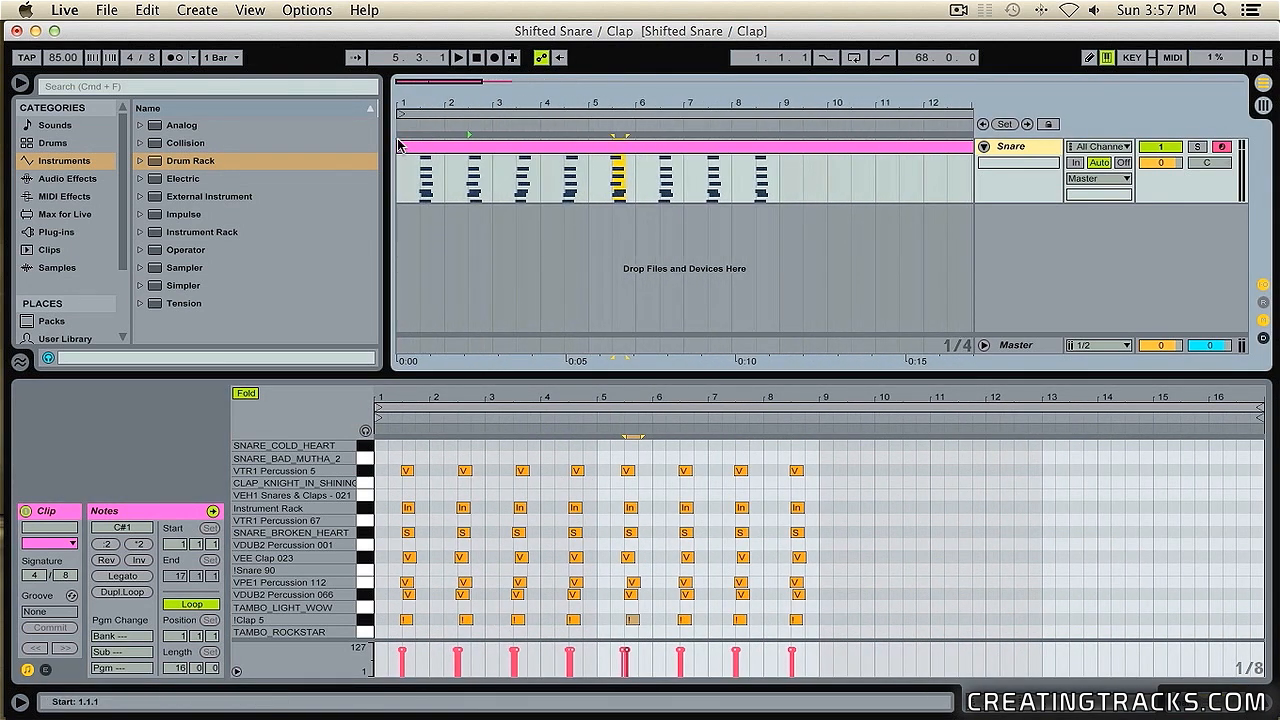
{"action": "left_click", "coordinate": [400, 177]}
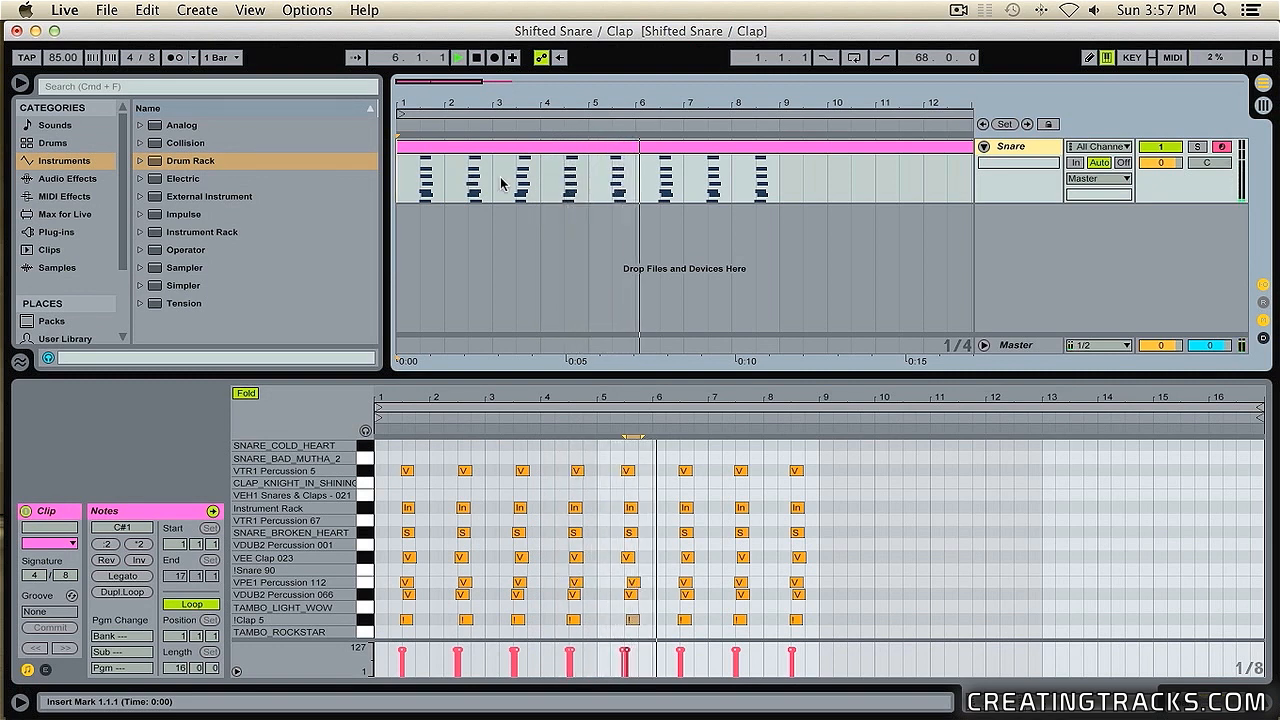
{"action": "left_click", "coordinate": [605, 189]}
{"action": "key", "text": "space"}
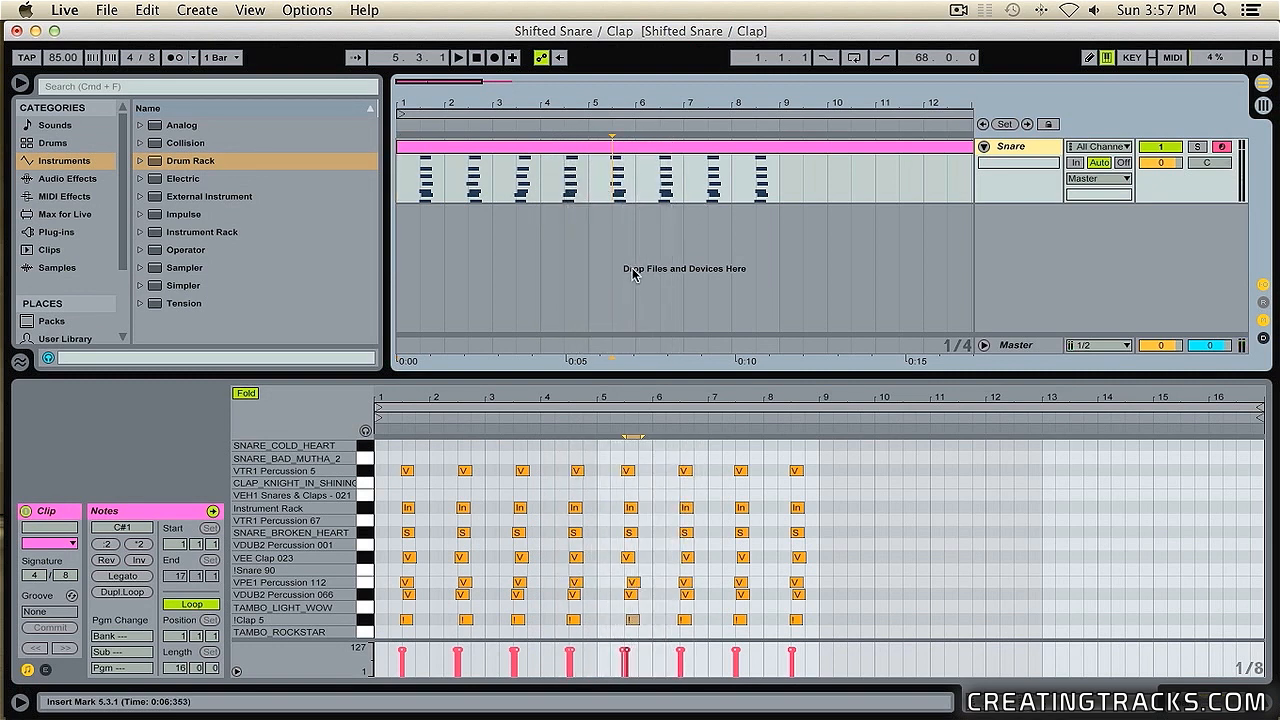
Step: Move bar 5's VEE Clap 023 and VTR1 Percussion 5 notes closer to beat 5.3, playing from bar 5 to check the hit
{"action": "left_click_drag", "start_coordinate": [630, 396], "coordinate": [675, 478]}
{"action": "left_click_drag", "start_coordinate": [658, 557], "coordinate": [667, 563]}
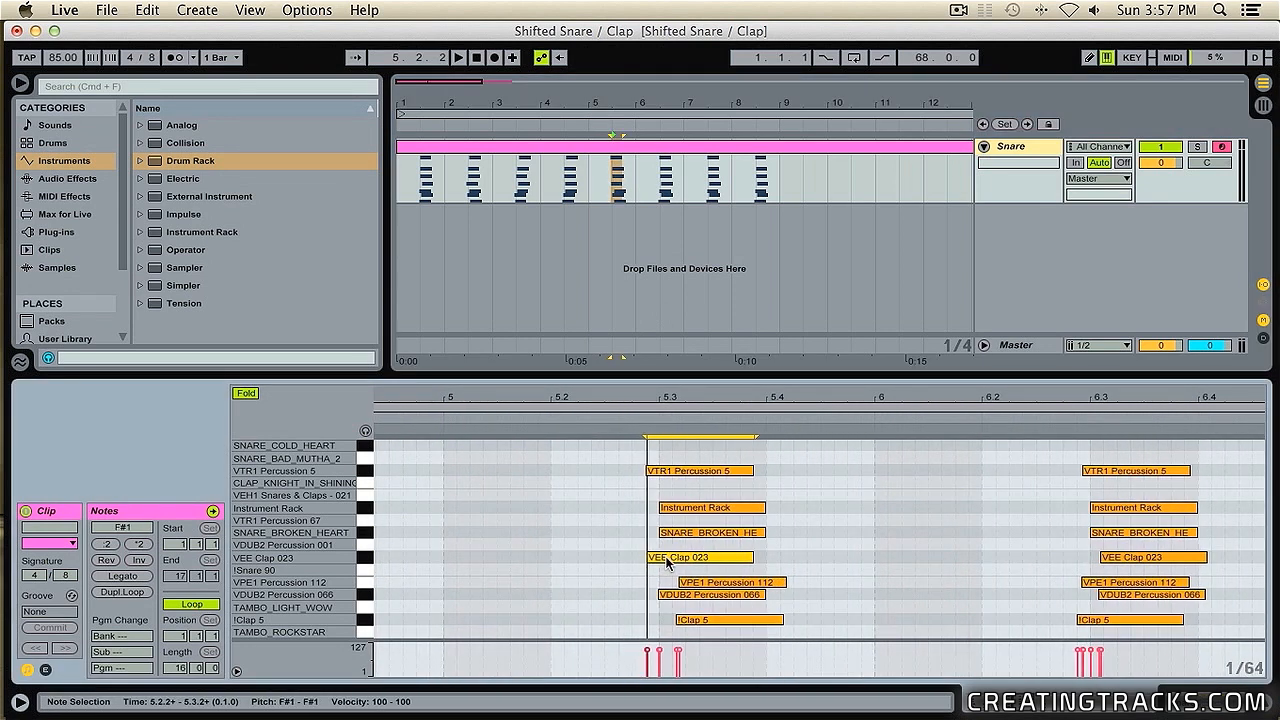
{"action": "left_click", "coordinate": [597, 208]}
{"action": "key", "text": "space"}
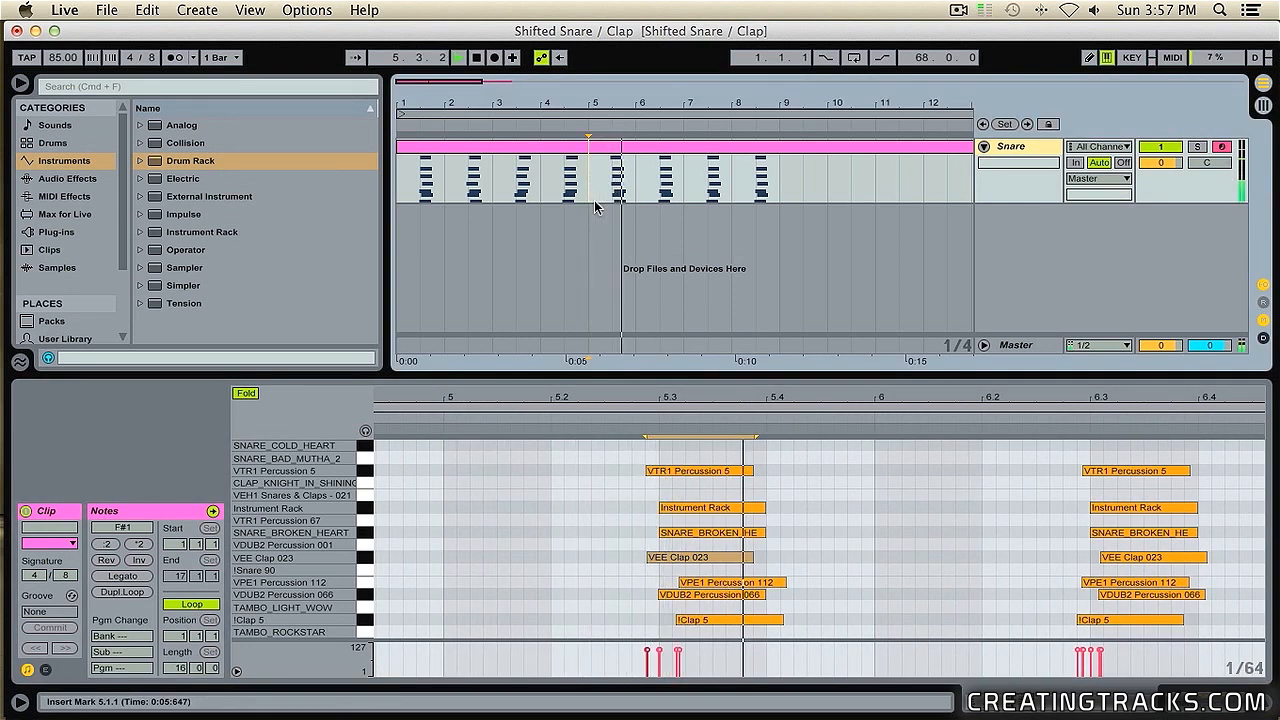
{"action": "key", "text": "space"}
{"action": "left_click_drag", "start_coordinate": [657, 471], "coordinate": [666, 471]}
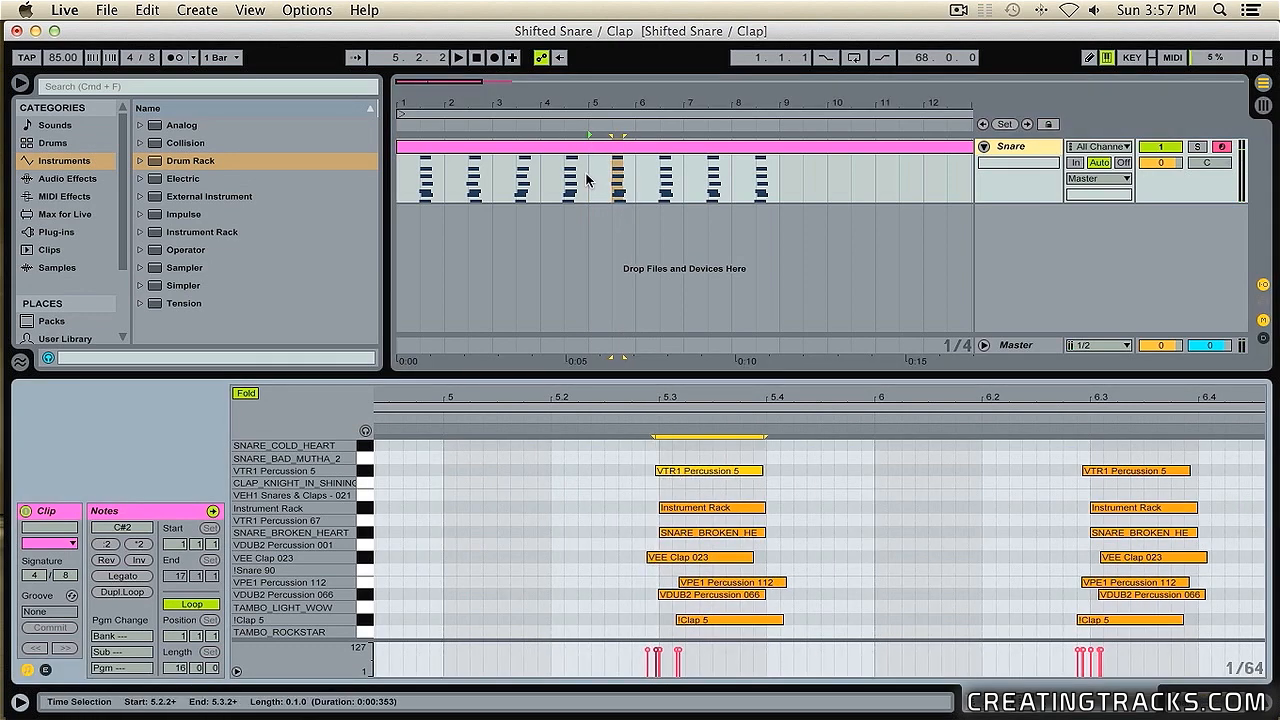
{"action": "left_click", "coordinate": [588, 180]}
{"action": "key", "text": "space"}
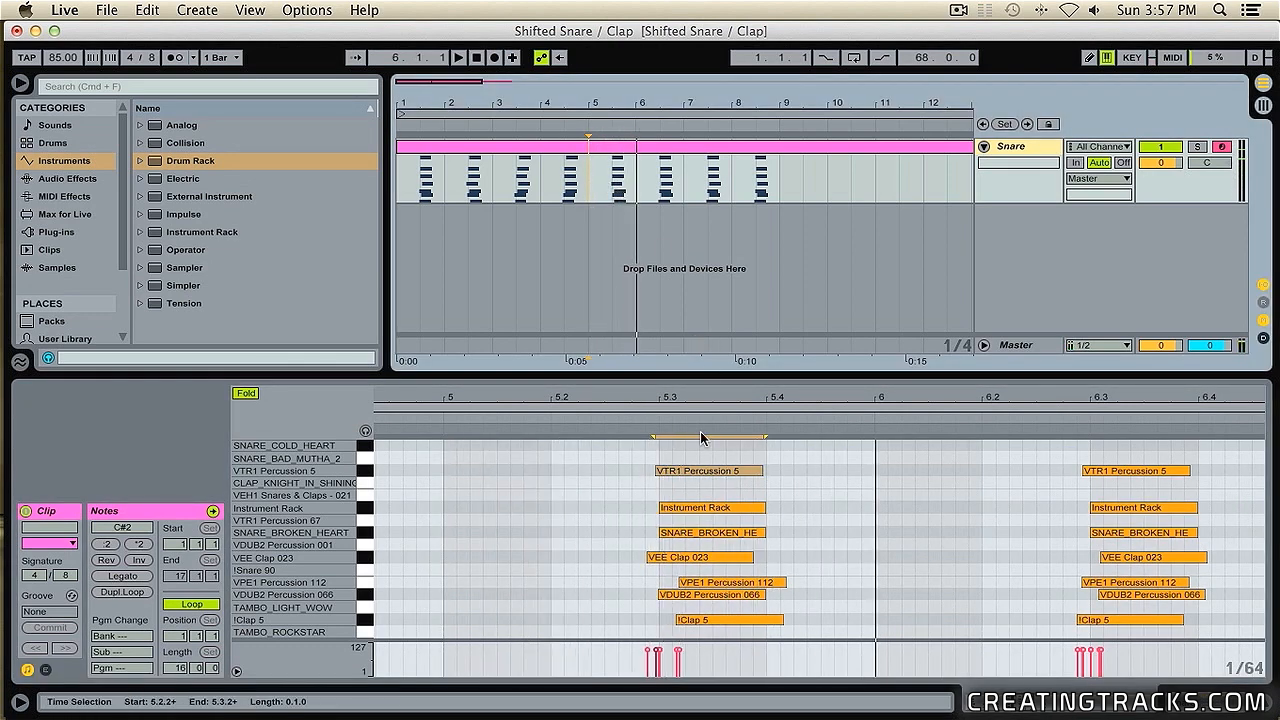
Step: Delete the unvaried notes in bars 6 to 8 of the clip
{"action": "left_click_drag", "start_coordinate": [679, 400], "coordinate": [679, 305]}
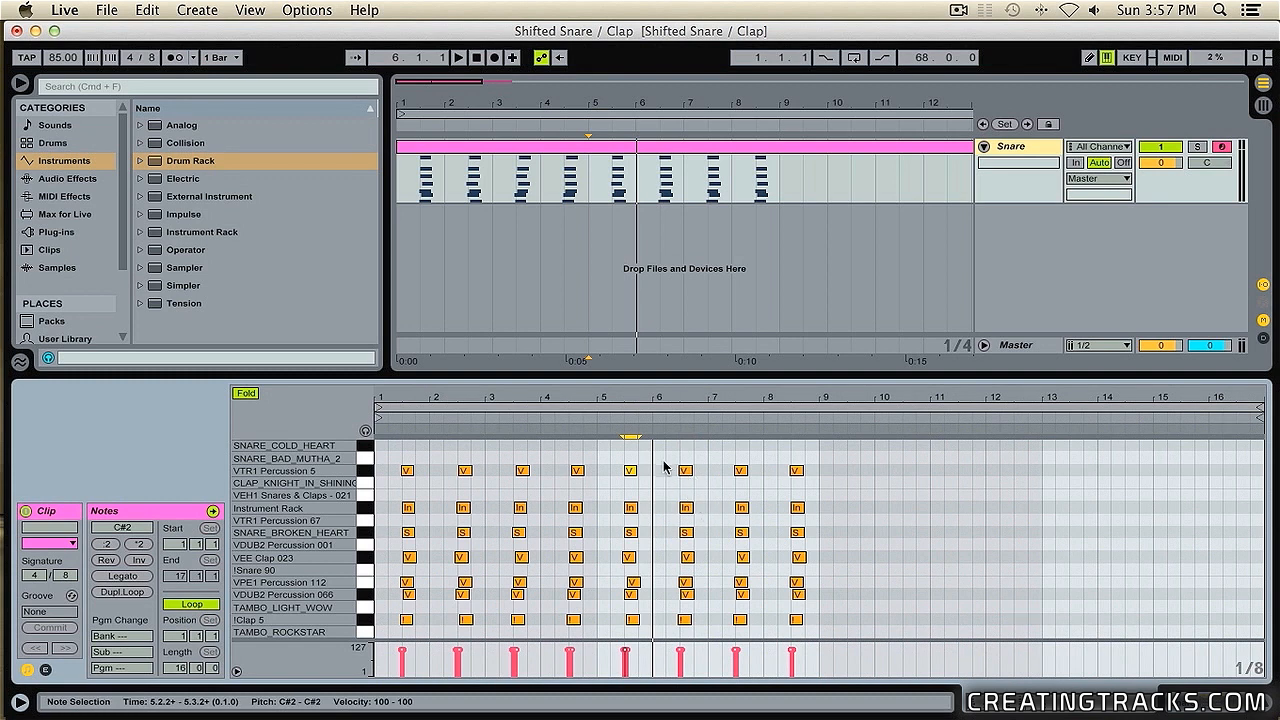
{"action": "left_click", "coordinate": [664, 466]}
{"action": "key", "text": "Delete"}
Step: Duplicate the notes of bars 1 to 5 three times to fill the 16-bar clip
{"action": "left_click_drag", "start_coordinate": [654, 454], "coordinate": [375, 640]}
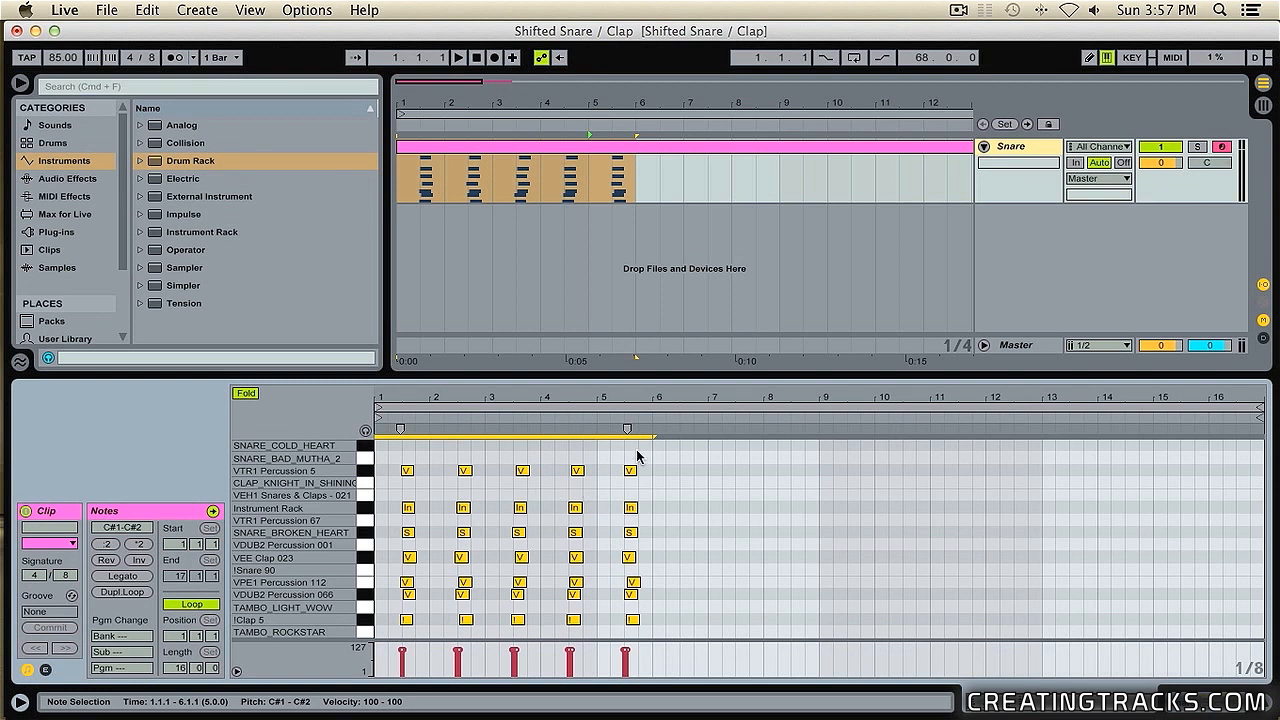
{"action": "key", "text": "super+d"}
{"action": "key", "text": "super+d"}
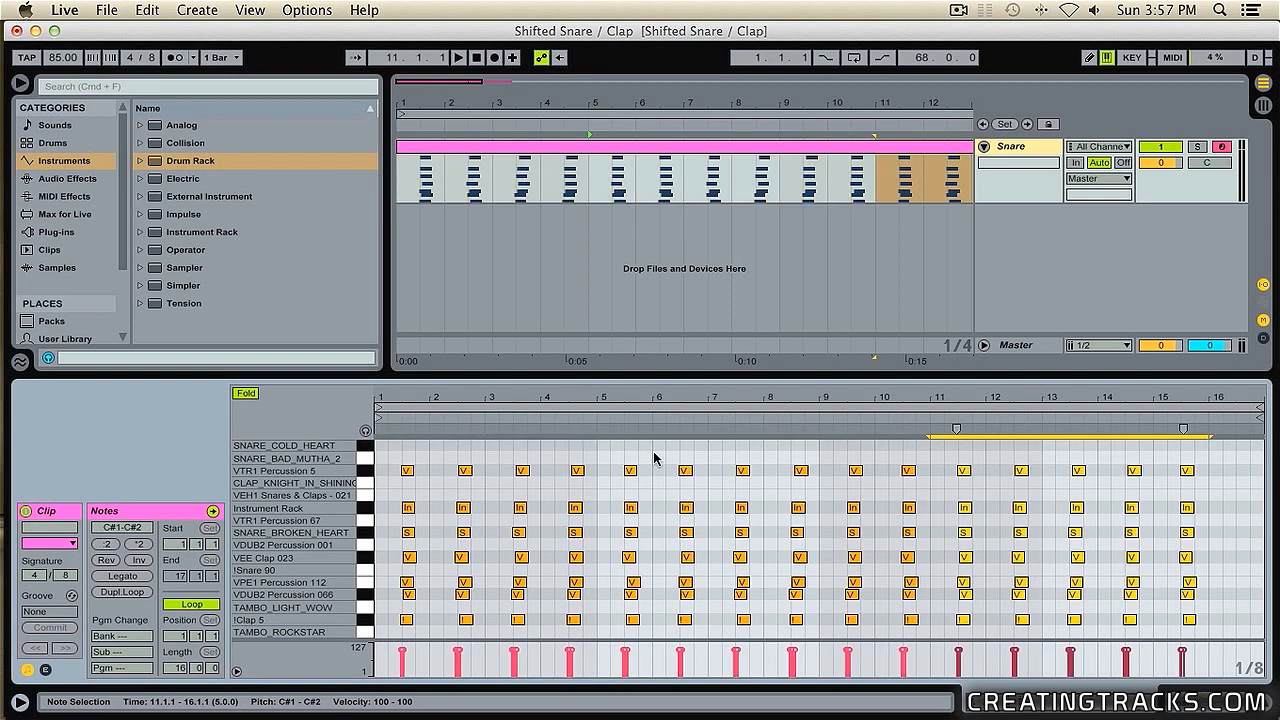
{"action": "key", "text": "super+d"}
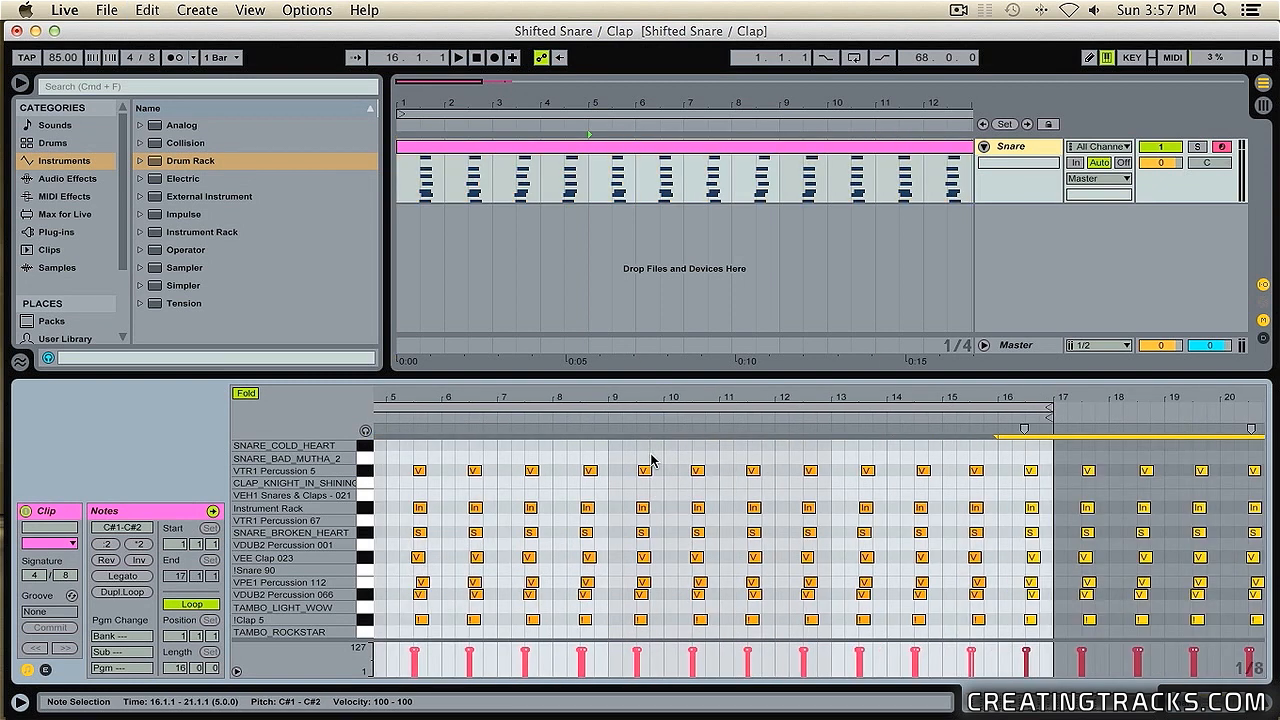
{"action": "scroll", "coordinate": [651, 460], "scroll_direction": "left", "scroll_amount": 5}
{"action": "left_click_drag", "start_coordinate": [651, 105], "coordinate": [651, 50]}
{"action": "left_click", "coordinate": [463, 177]}
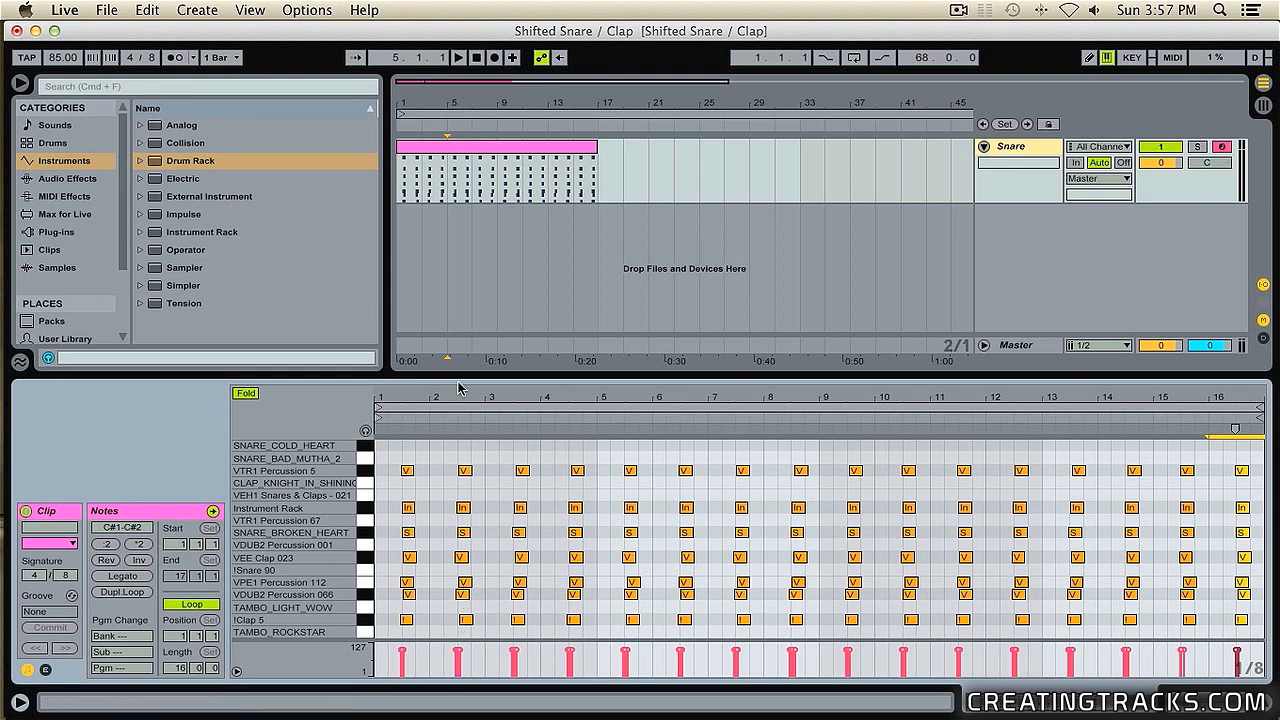
Step: Add TAMBO_ROCKSTAR notes at 2.3 and 6.3, and TAMBO_LIGHT_WOW notes at 4.3 and 8.3
{"action": "left_click", "coordinate": [465, 445]}
{"action": "left_click_drag", "start_coordinate": [465, 445], "coordinate": [464, 637]}
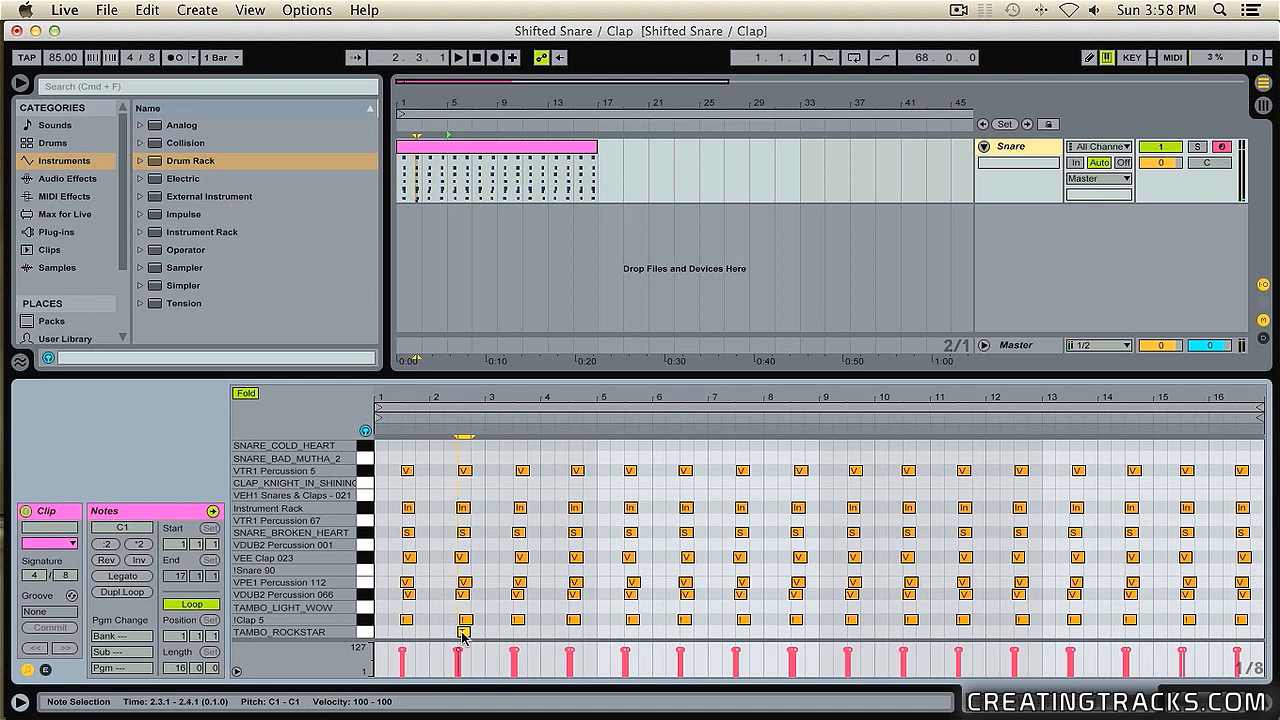
{"action": "double_click", "coordinate": [574, 607]}
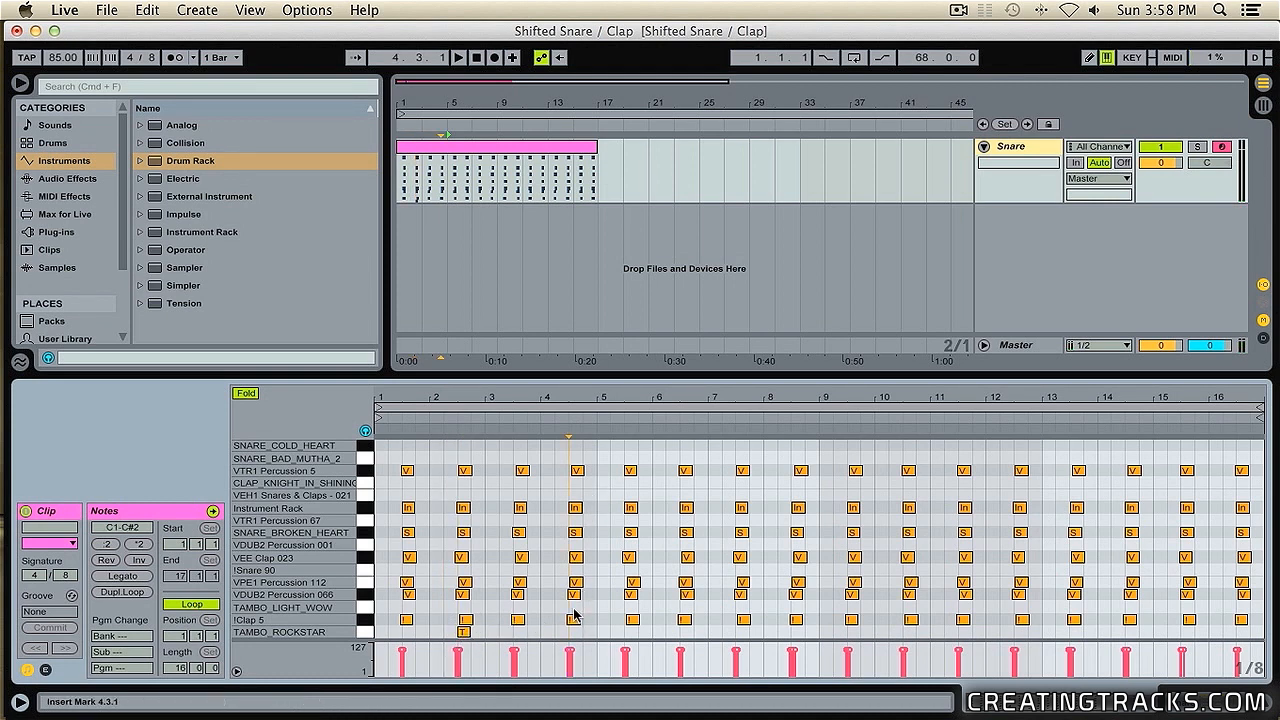
{"action": "double_click", "coordinate": [686, 632]}
{"action": "double_click", "coordinate": [797, 607]}
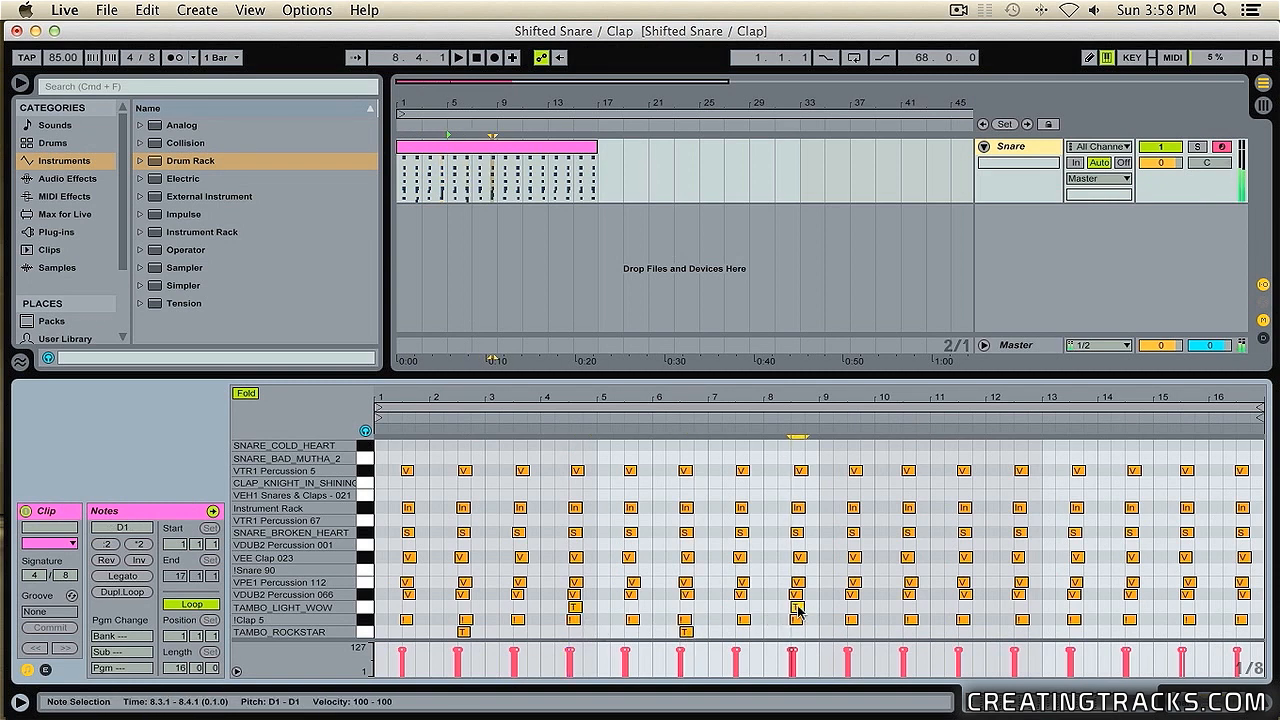
Step: Duplicate the TAMBO_ROCKSTAR and TAMBO_LIGHT_WOW notes of bars 1 to 8 into bars 9 to 16
{"action": "left_click_drag", "start_coordinate": [824, 642], "coordinate": [374, 640]}
{"action": "key", "text": "super+d"}
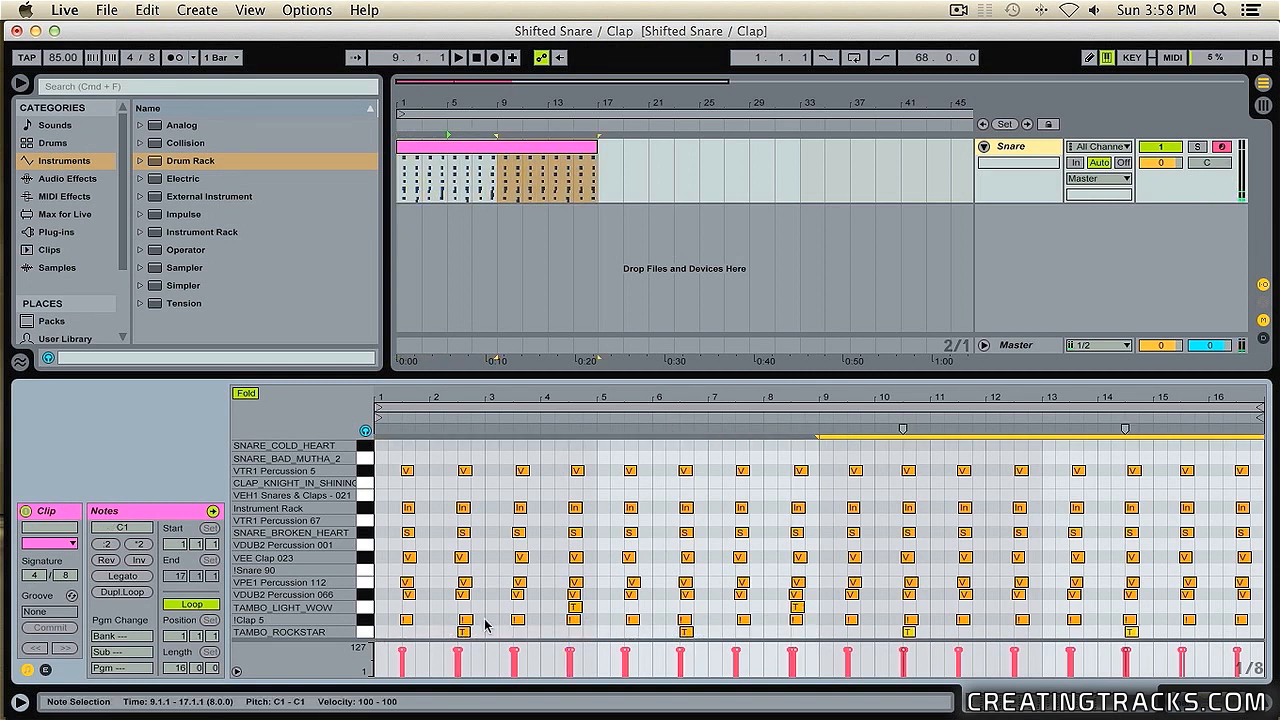
{"action": "left_click_drag", "start_coordinate": [815, 607], "coordinate": [385, 607]}
{"action": "key", "text": "super+d"}
{"action": "scroll", "coordinate": [826, 605], "scroll_direction": "right", "scroll_amount": 4}
{"action": "scroll", "coordinate": [826, 605], "scroll_direction": "left", "scroll_amount": 4}
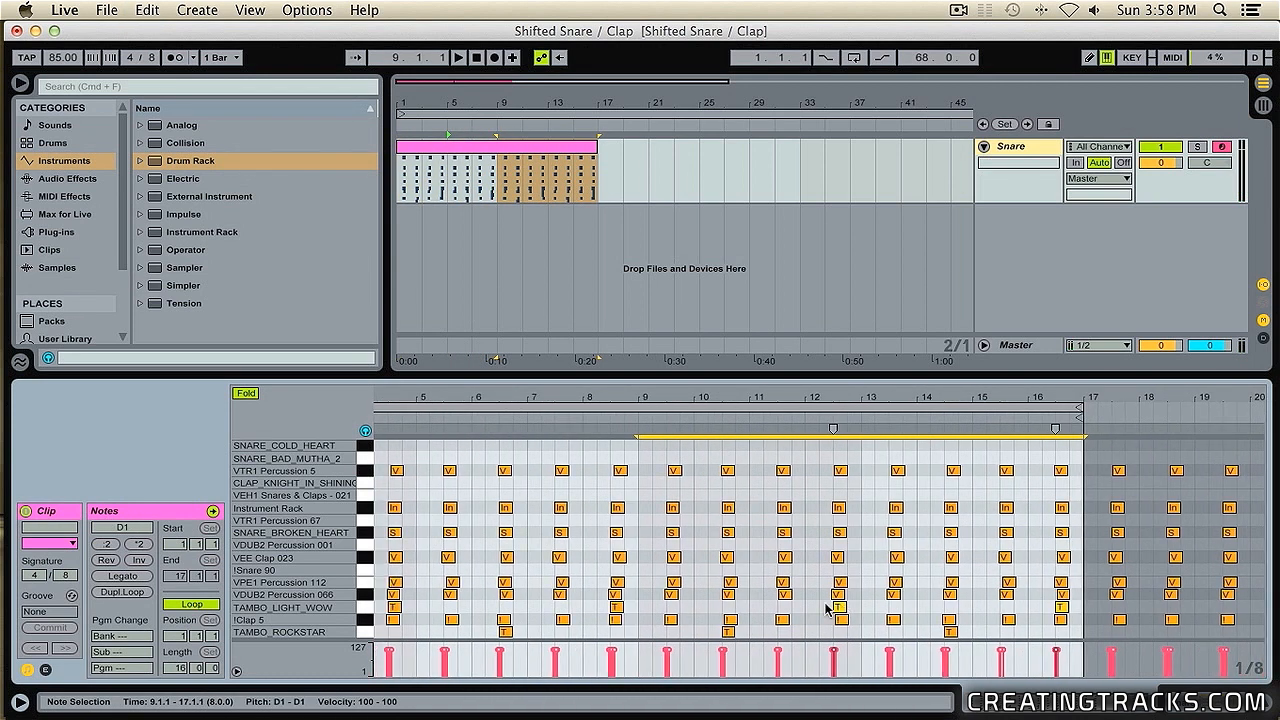
Step: Play the Snare clip from bar 1 to hear the hits with the added tambourines, with the arrangement zoomed to the clip
{"action": "left_click", "coordinate": [466, 152]}
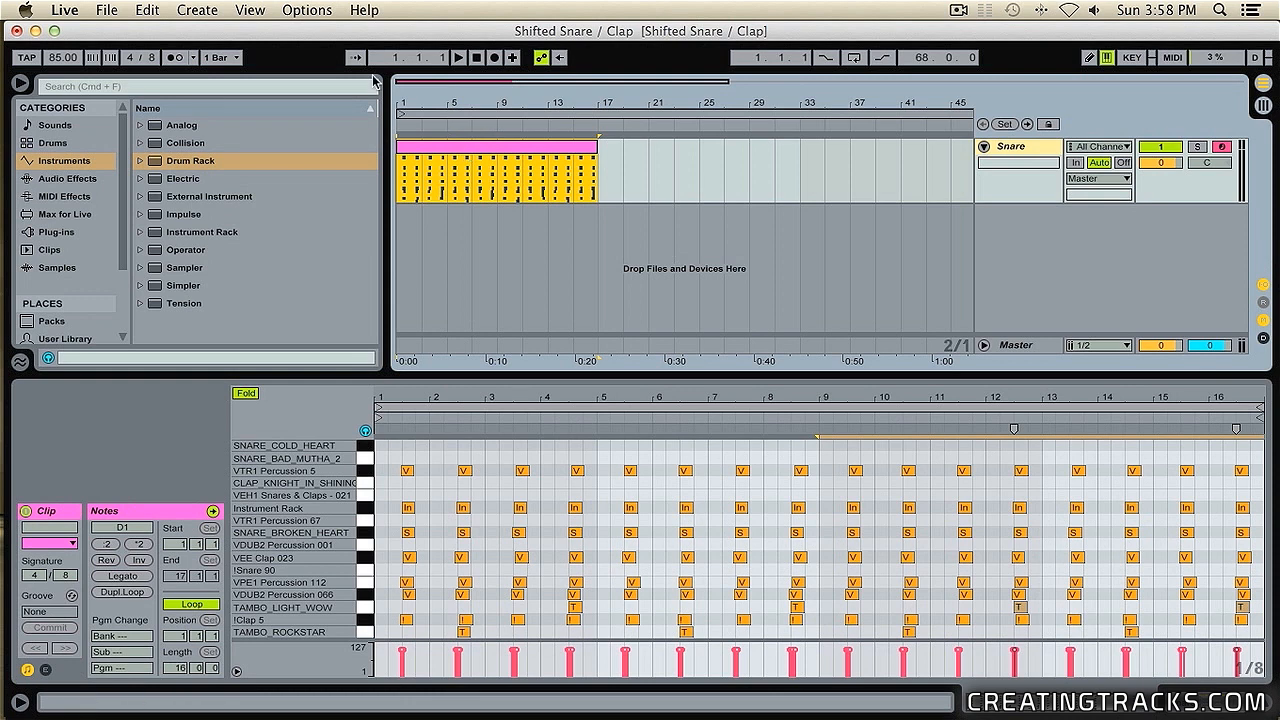
{"action": "left_click_drag", "start_coordinate": [407, 102], "coordinate": [410, 135]}
{"action": "key", "text": "space"}
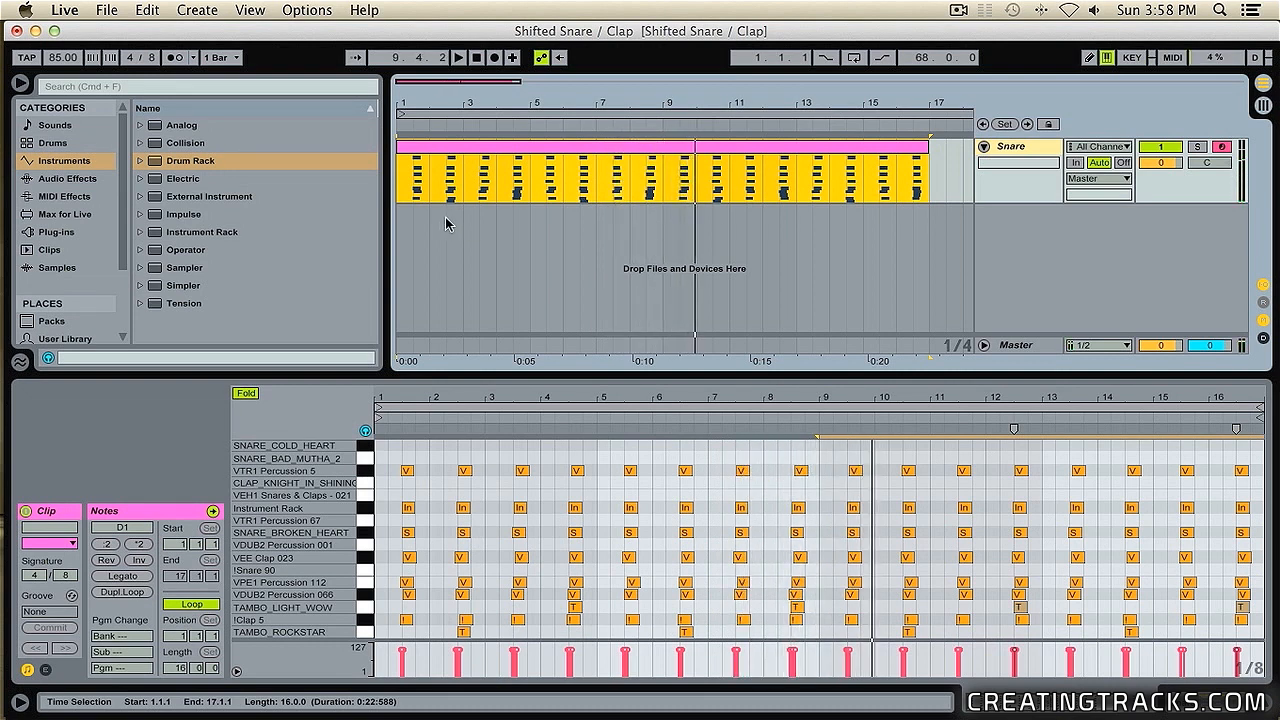
{"action": "left_click", "coordinate": [418, 195]}
{"action": "key", "text": "space"}
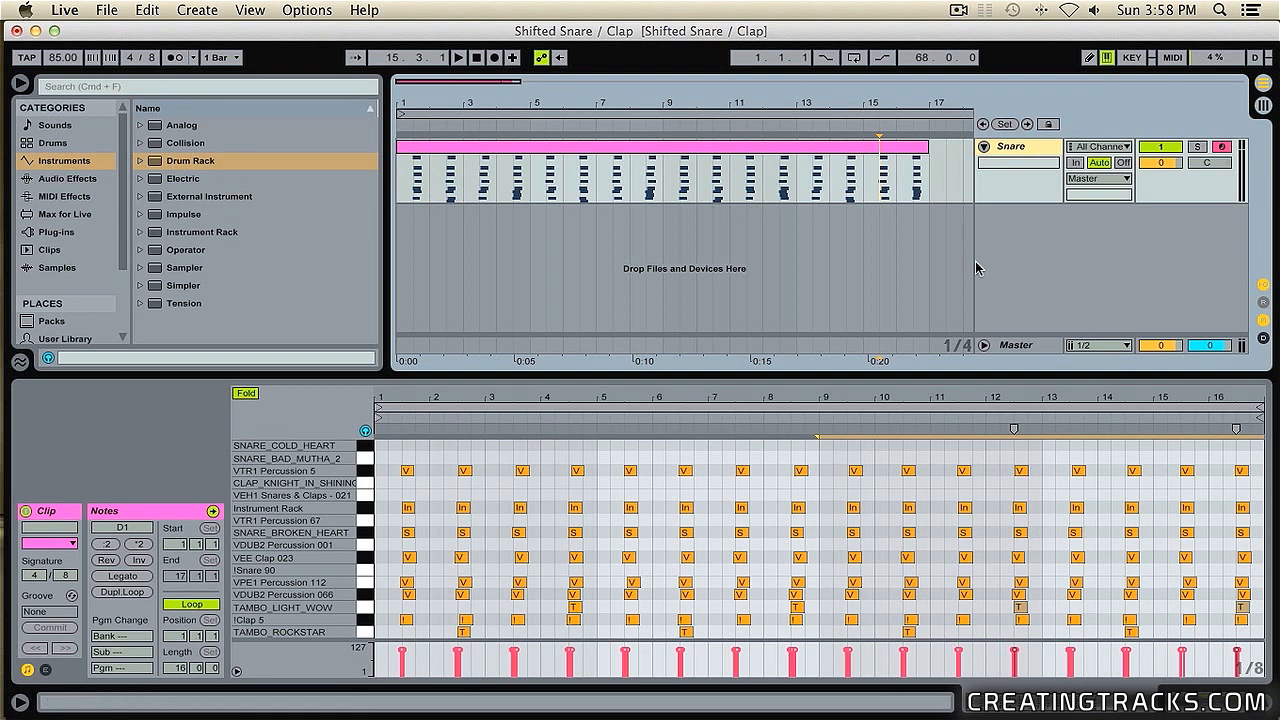